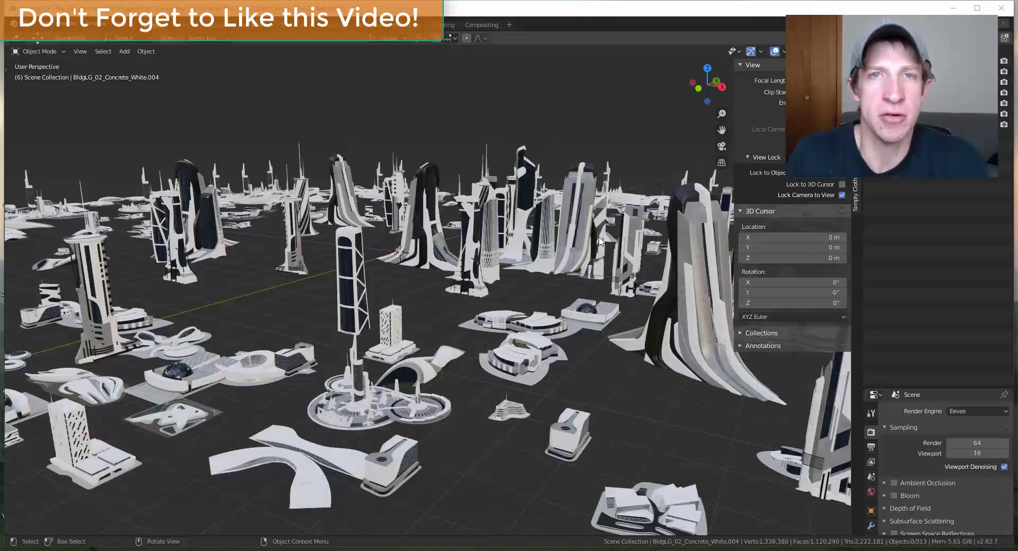
# Hide the sidebar, then zoom out and orbit until the whole circular city is visible
pyautogui.press('n')
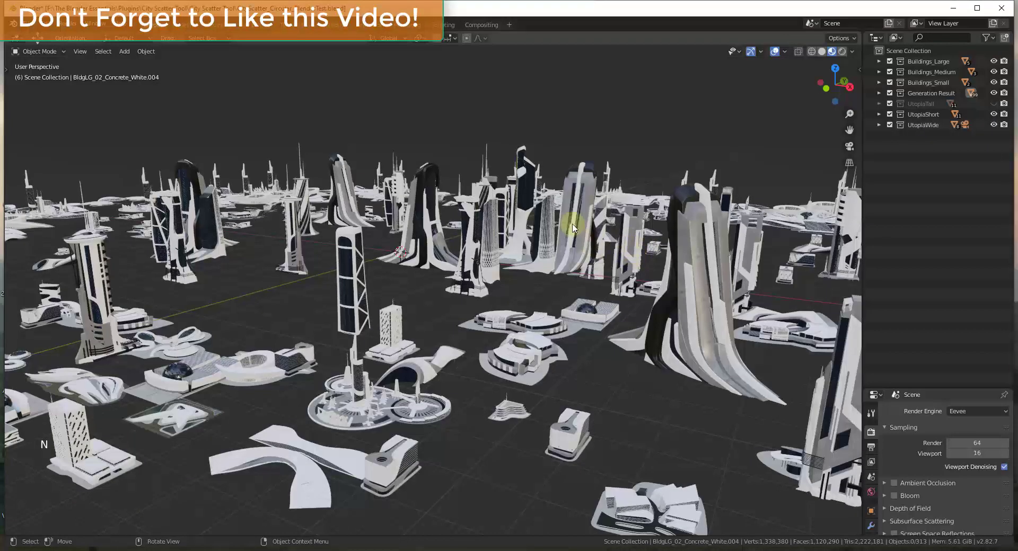
pyautogui.scroll(-2, 562, 221)
pyautogui.moveTo(562, 222); pyautogui.dragTo(550, 271, button='middle')
pyautogui.scroll(-3, 549, 271)
pyautogui.moveTo(540, 227); pyautogui.dragTo(551, 260, button='middle')
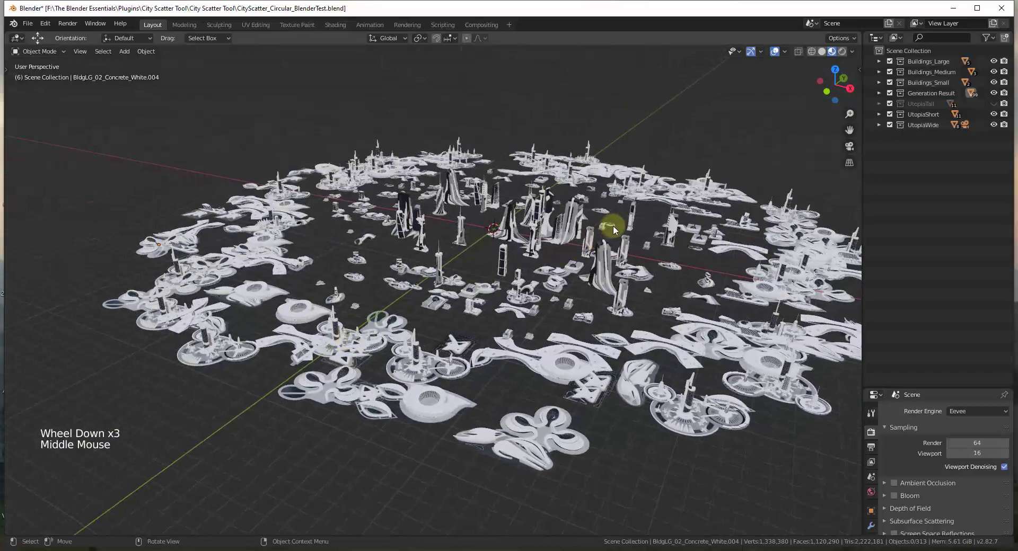
# Rotate the city slightly and zoom in closer on the central towers
pyautogui.scroll(1, 612, 225)
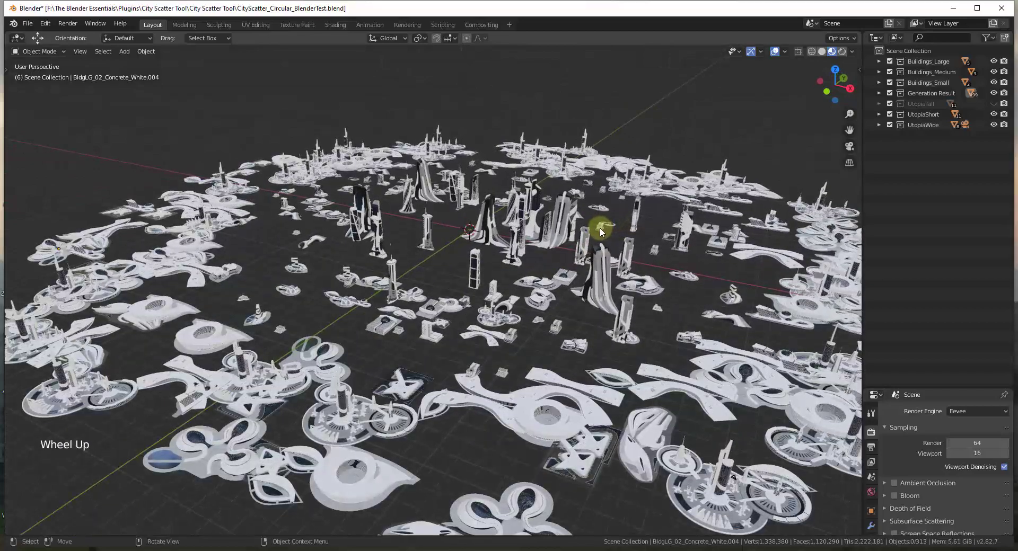
pyautogui.moveTo(598, 227); pyautogui.dragTo(538, 220, button='middle')
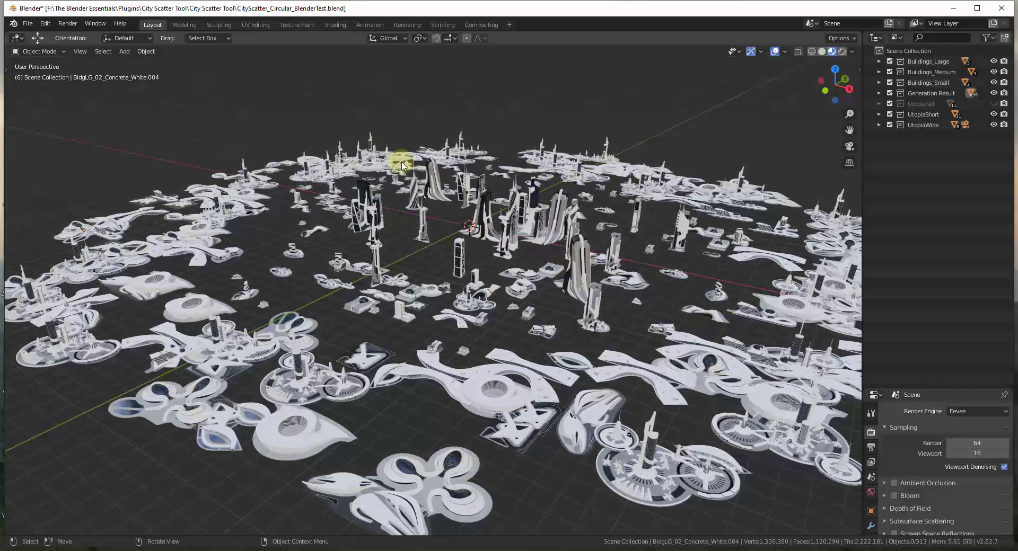
pyautogui.scroll(4, 505, 235)
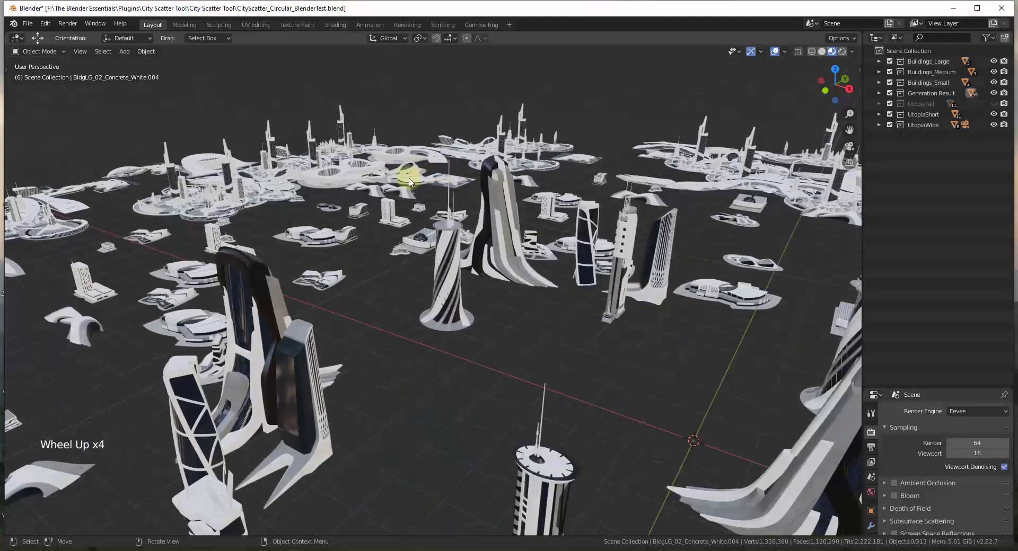
pyautogui.scroll(-2, 445, 214)
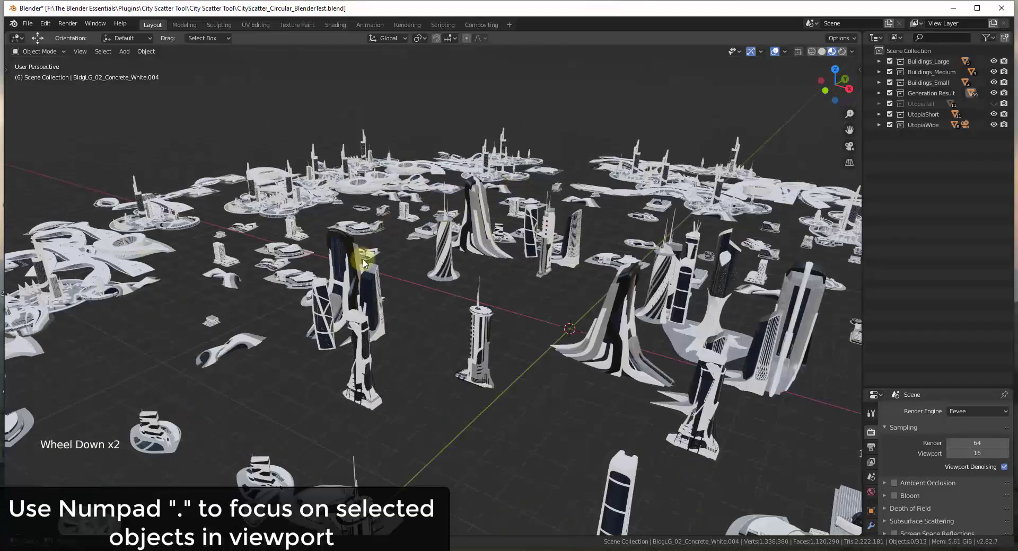
pyautogui.scroll(-2, 504, 299)
pyautogui.scroll(3, 512, 304)
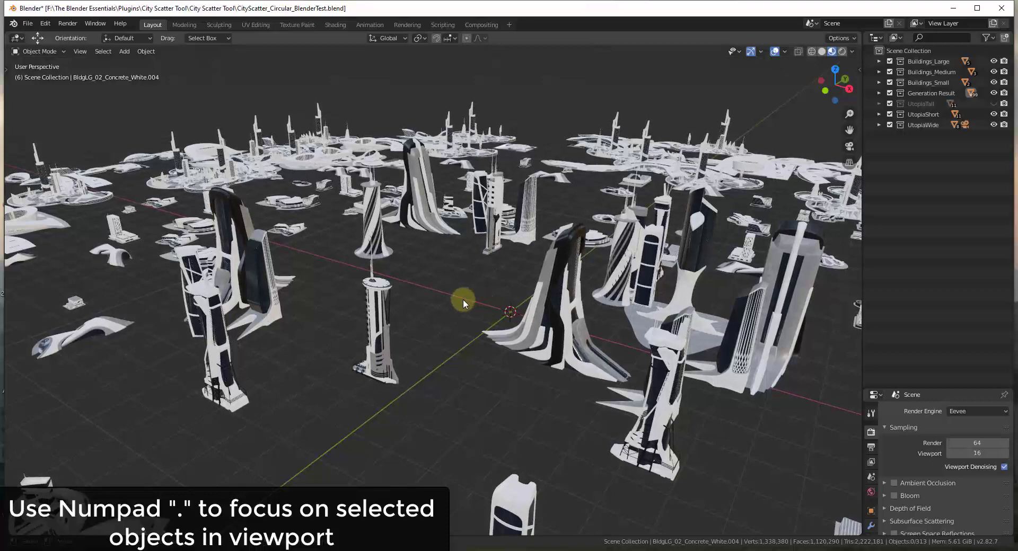
# Expand Generation Result in the Outliner and frame BldgLG_04_Concrete_WhiteA.002 in the viewport
pyautogui.scroll(-1, 350, 299)
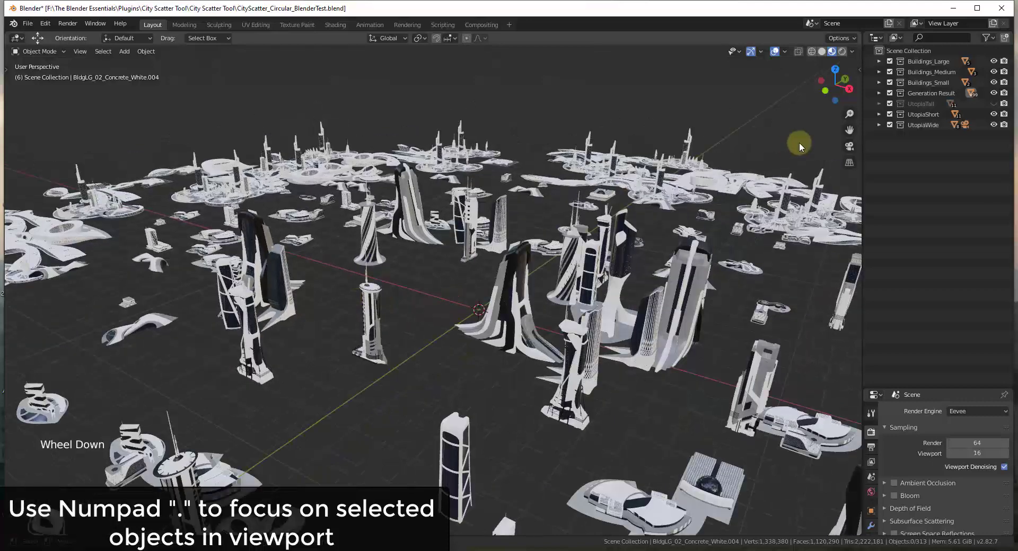
pyautogui.click(879, 92)
pyautogui.scroll(-10, 947, 222)
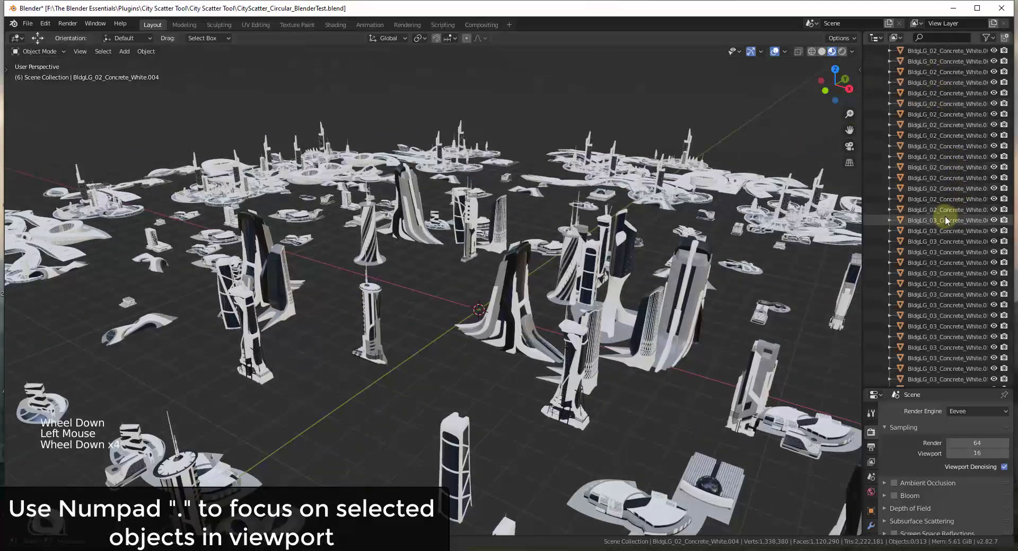
pyautogui.scroll(-6, 947, 222)
pyautogui.click(948, 179)
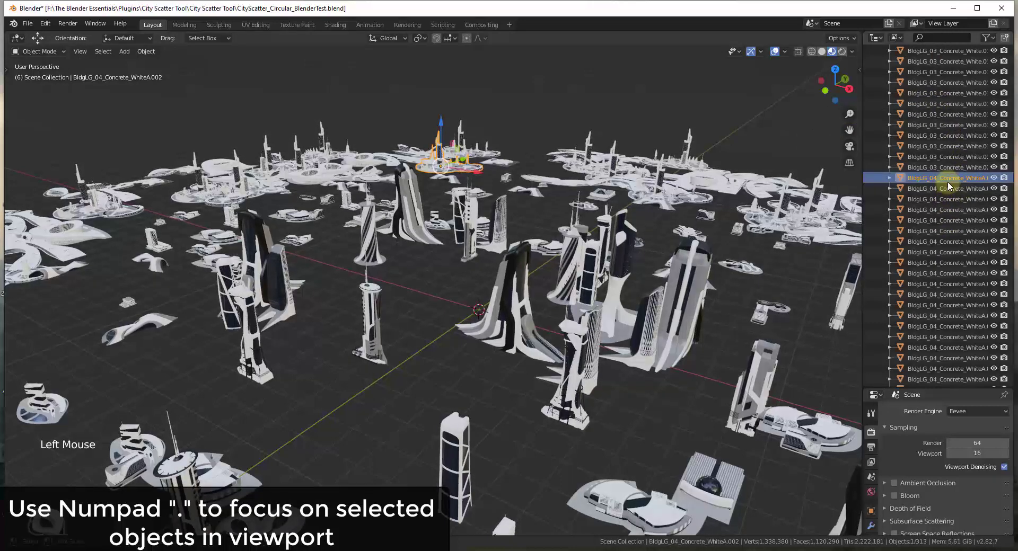
pyautogui.scroll(2, 939, 201)
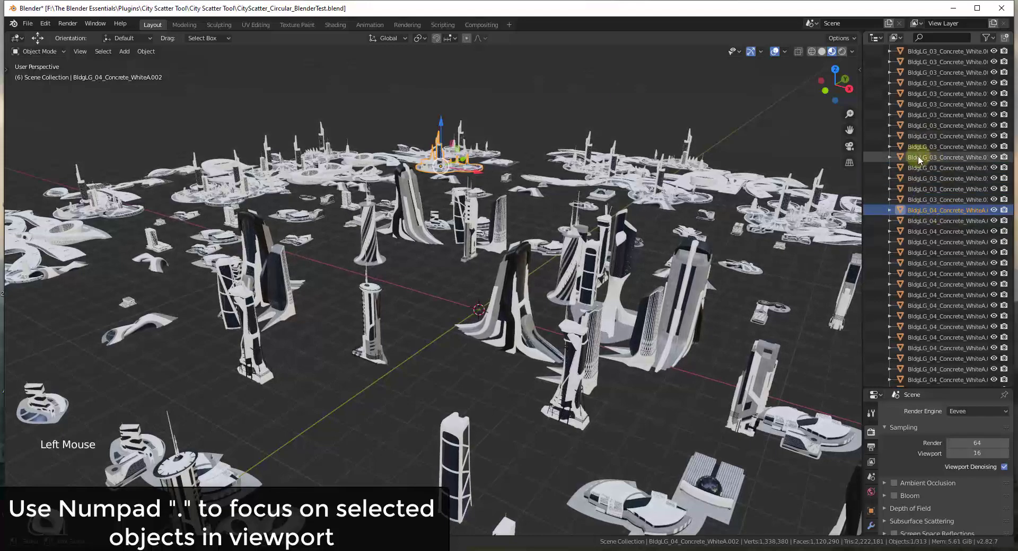
pyautogui.press('KP_Decimal')
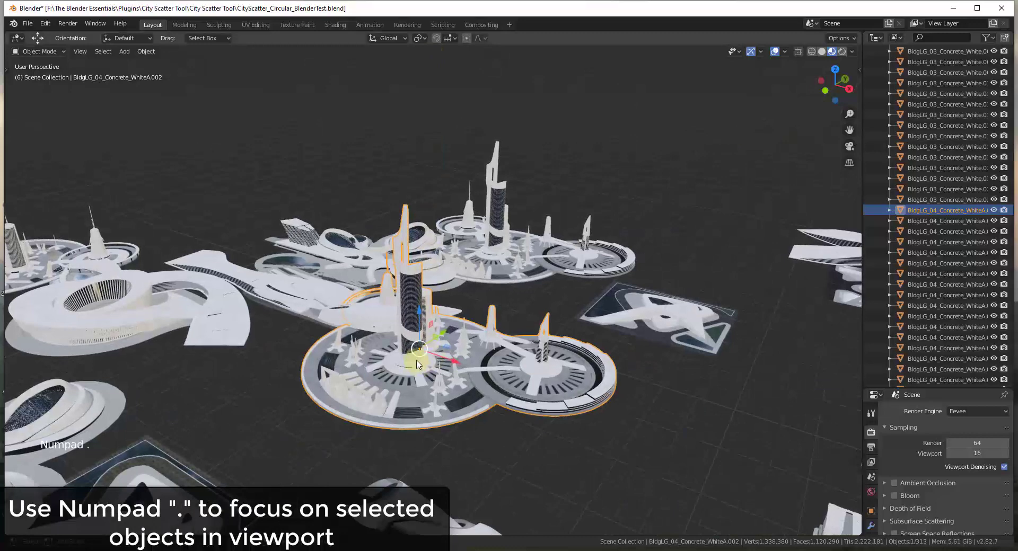
# Select and frame BldgMD_02_Concrete_White.005
pyautogui.scroll(-20, 923, 265)
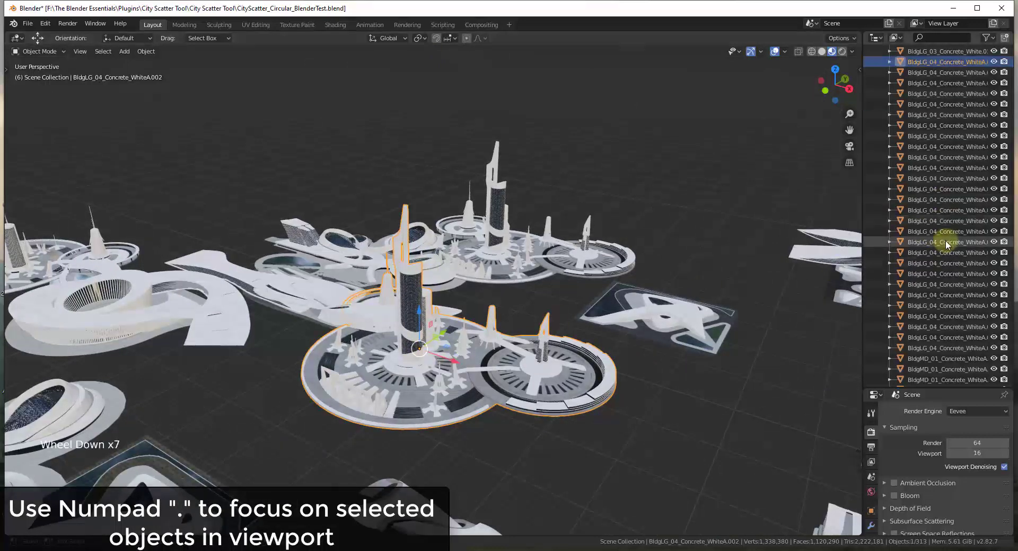
pyautogui.click(933, 285)
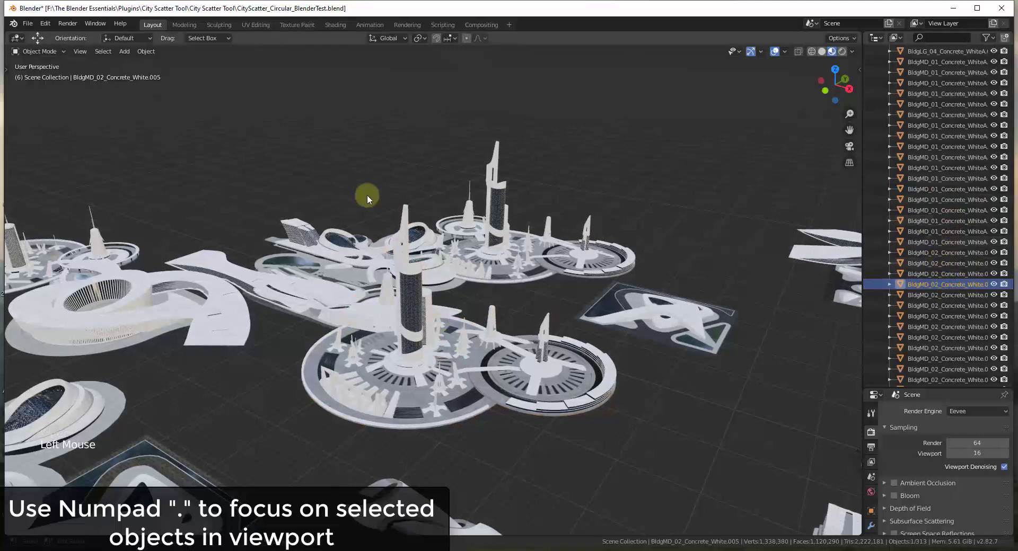
pyautogui.press('KP_Decimal')
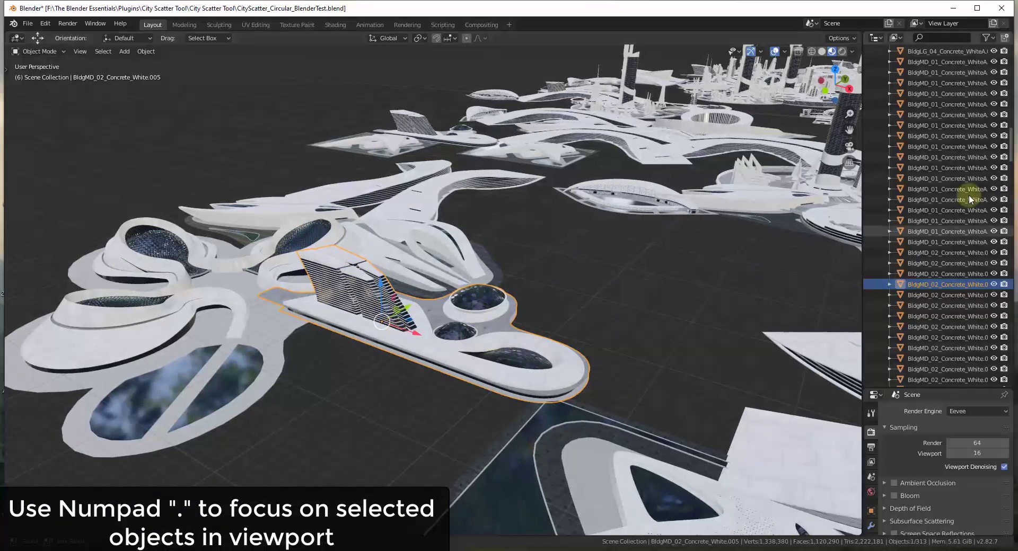
# Select BldgMD_03_Concrete_White.019 instead of .013 and frame it
pyautogui.scroll(-6, 935, 241)
pyautogui.scroll(-5, 936, 243)
pyautogui.click(934, 304)
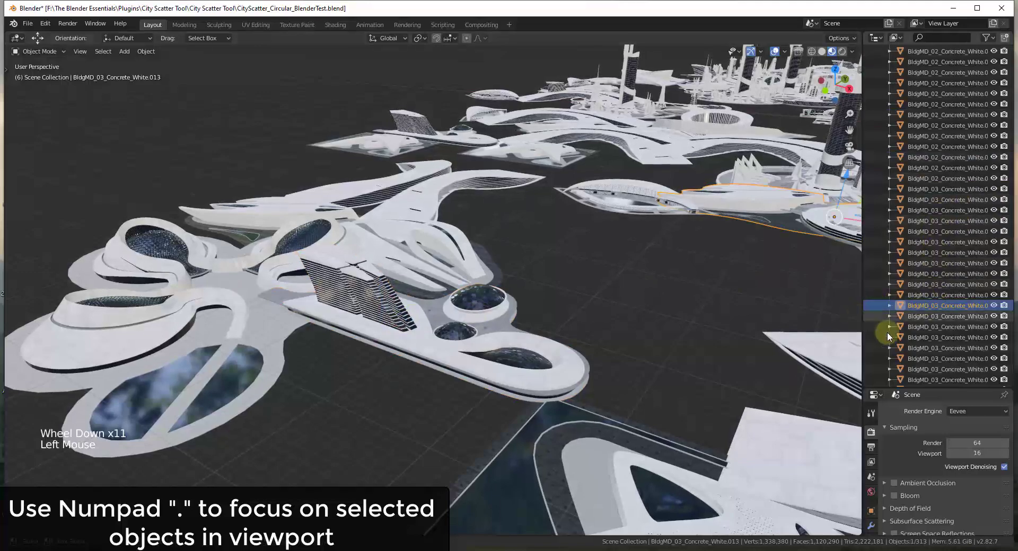
pyautogui.click(943, 369)
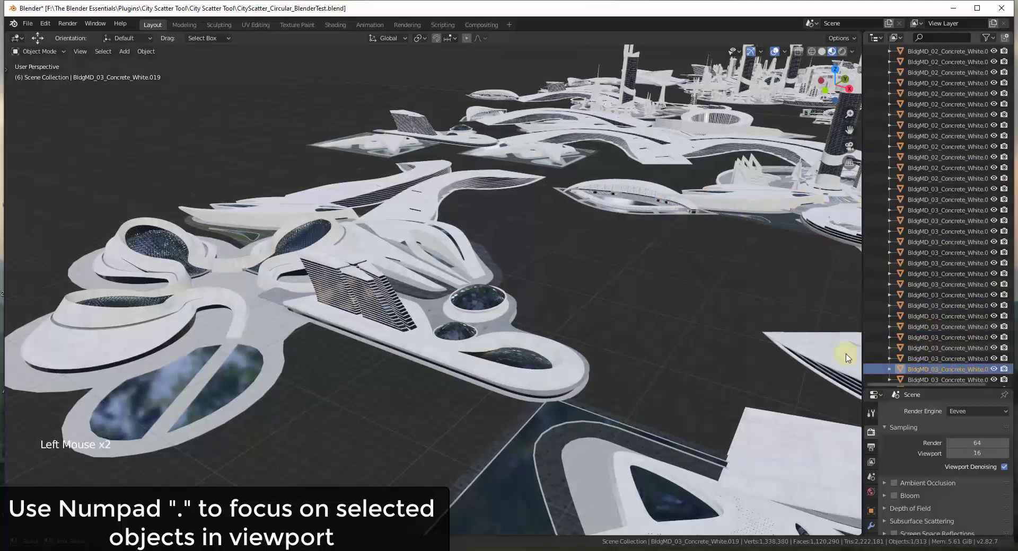
pyautogui.press('KP_Decimal')
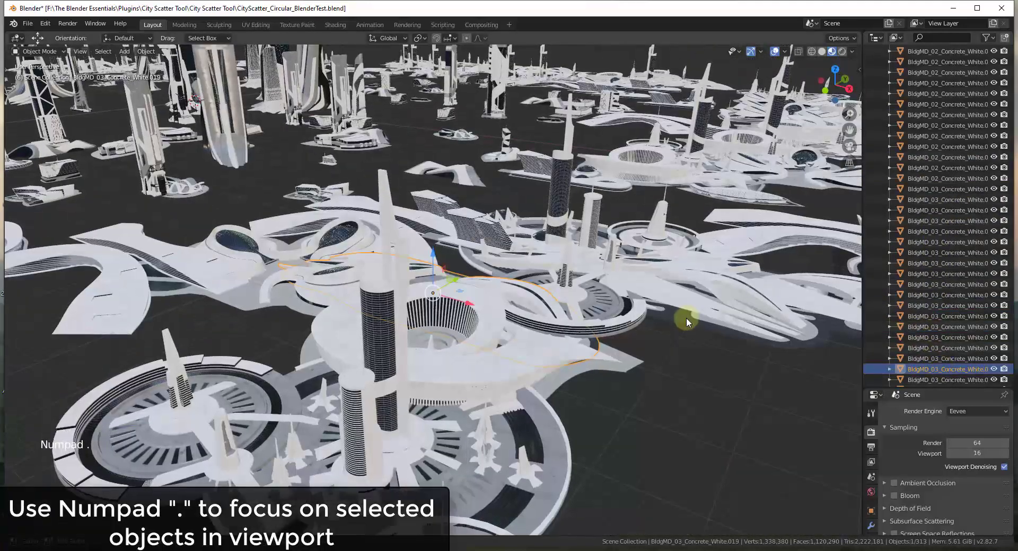
pyautogui.scroll(-3, 564, 288)
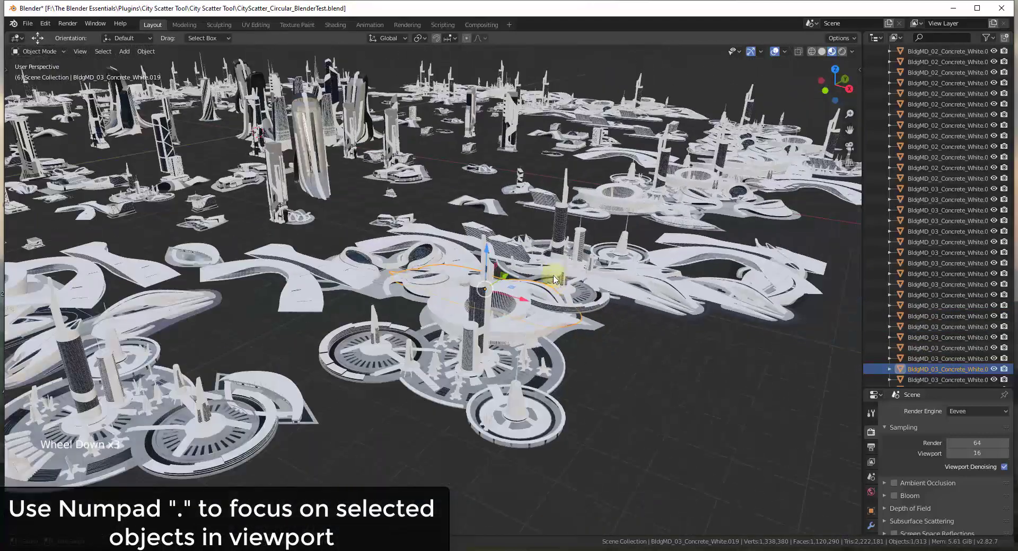
# Pick TowerLG_04_Concrete_White.010 in the viewport and jump the Outliner to its row
pyautogui.scroll(-3, 325, 100)
pyautogui.scroll(3, 325, 106)
pyautogui.click(325, 106)
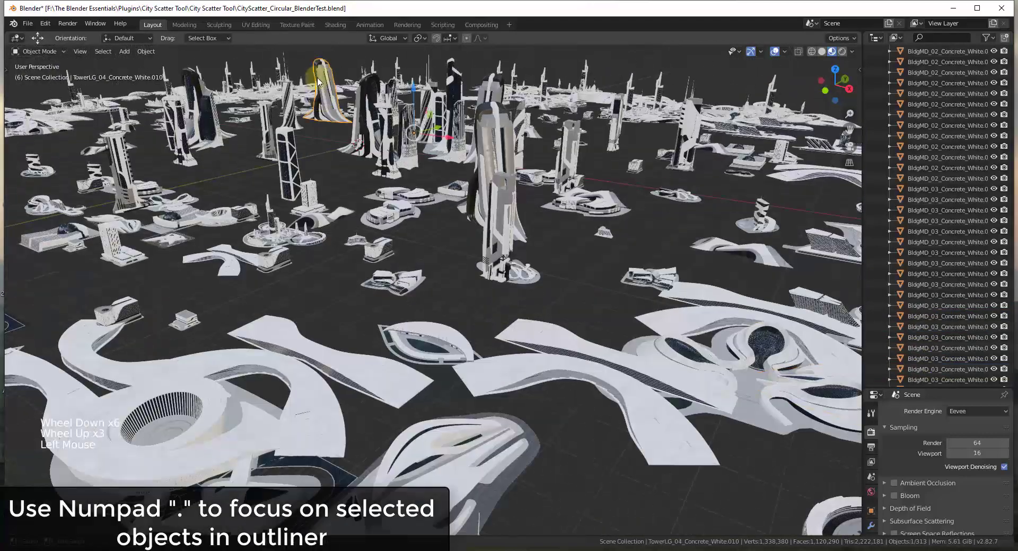
pyautogui.scroll(-3, 325, 107)
pyautogui.scroll(10, 326, 107)
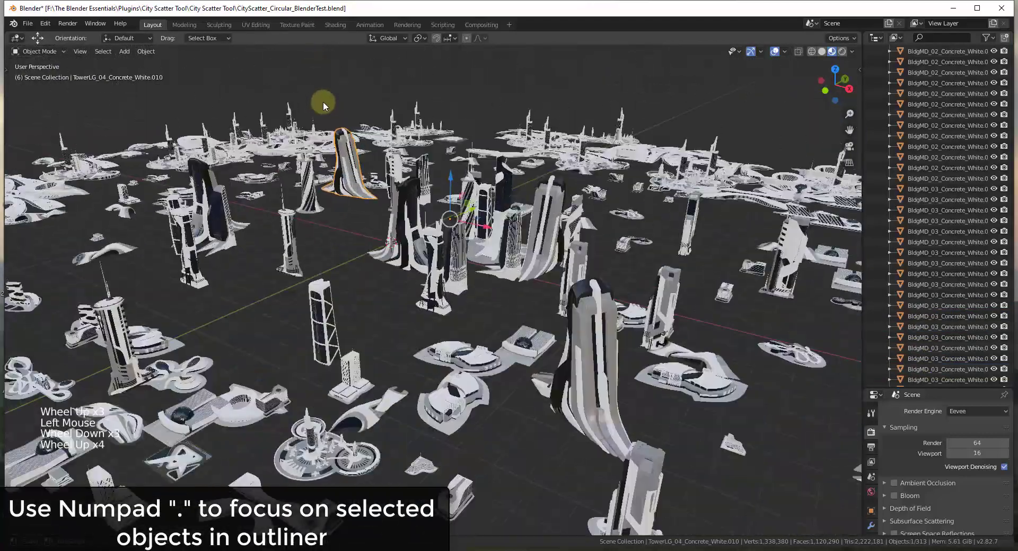
pyautogui.scroll(-3, 418, 186)
pyautogui.scroll(20, 929, 181)
pyautogui.scroll(14, 931, 164)
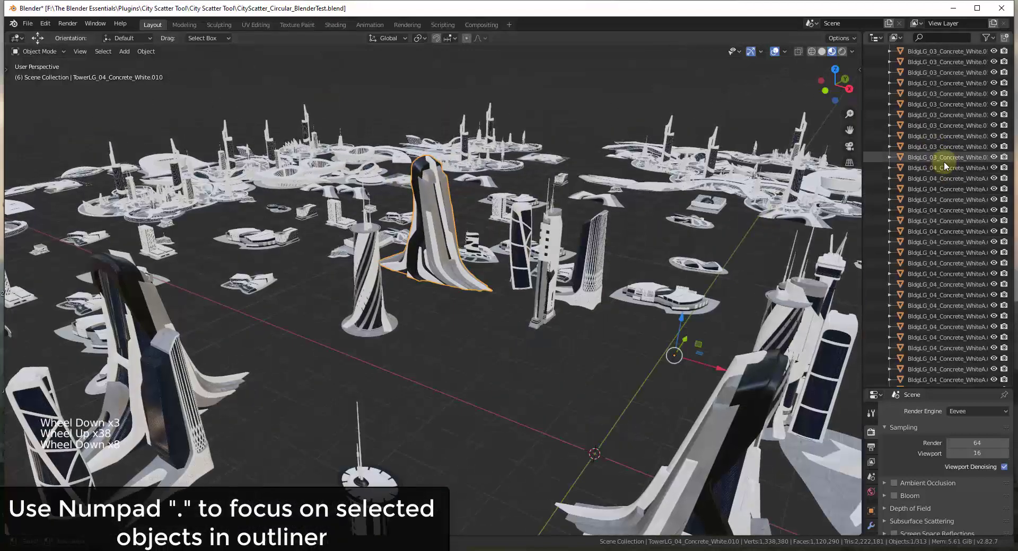
pyautogui.scroll(-20, 943, 164)
pyautogui.scroll(-1, 887, 173)
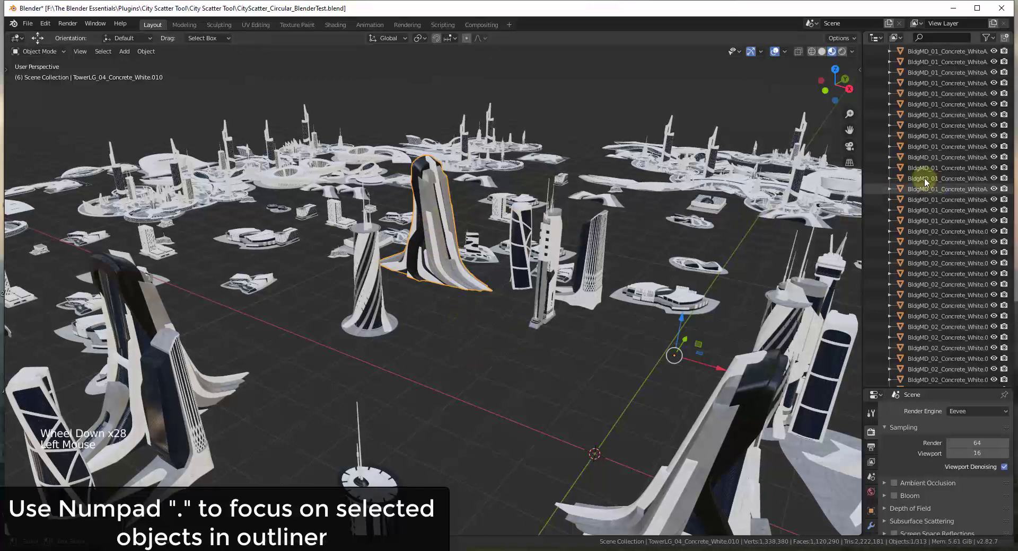
pyautogui.press('KP_Decimal')
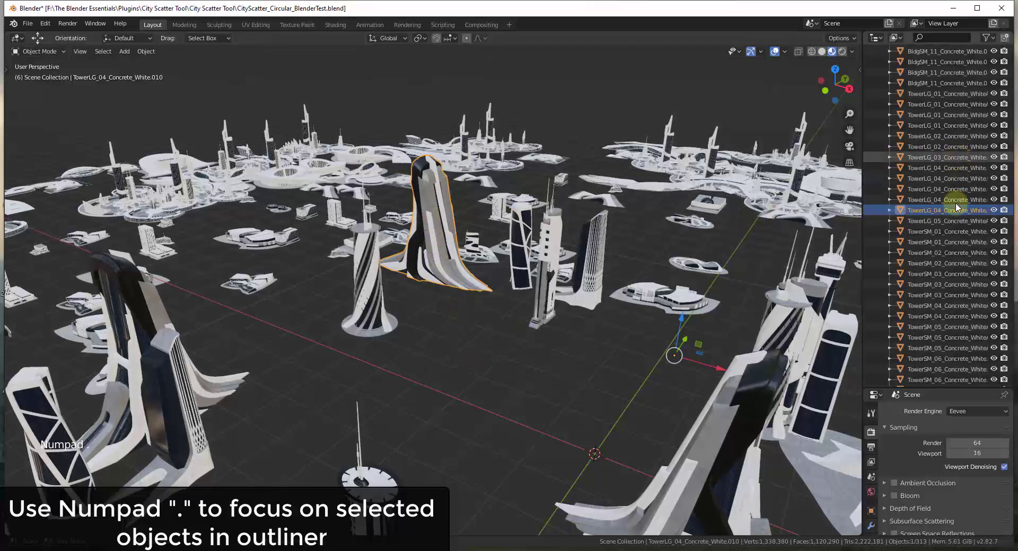
# Toggle the tower's visibility off and on, then jump the Outliner to the far-left building
pyautogui.click(994, 210)
pyautogui.click(994, 211)
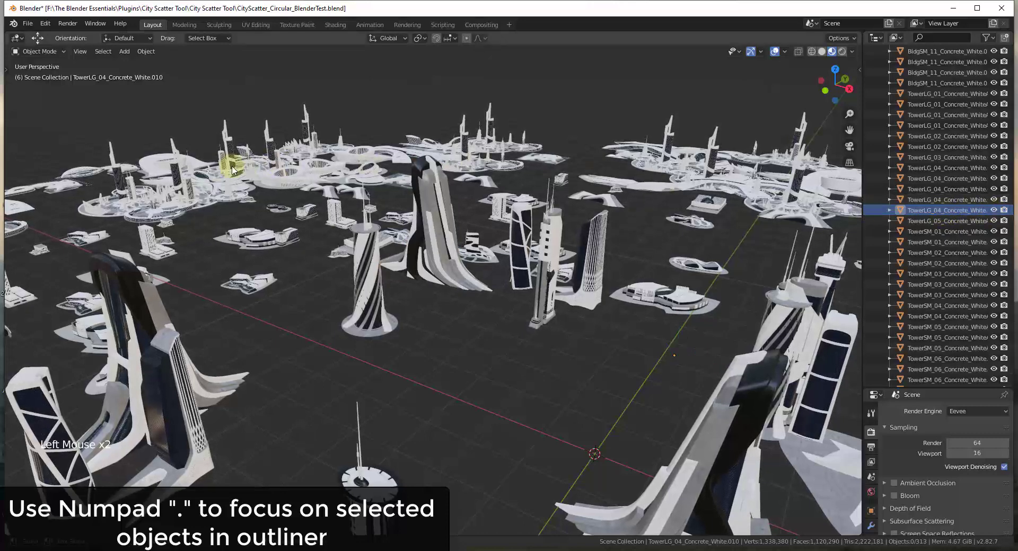
pyautogui.click(180, 187)
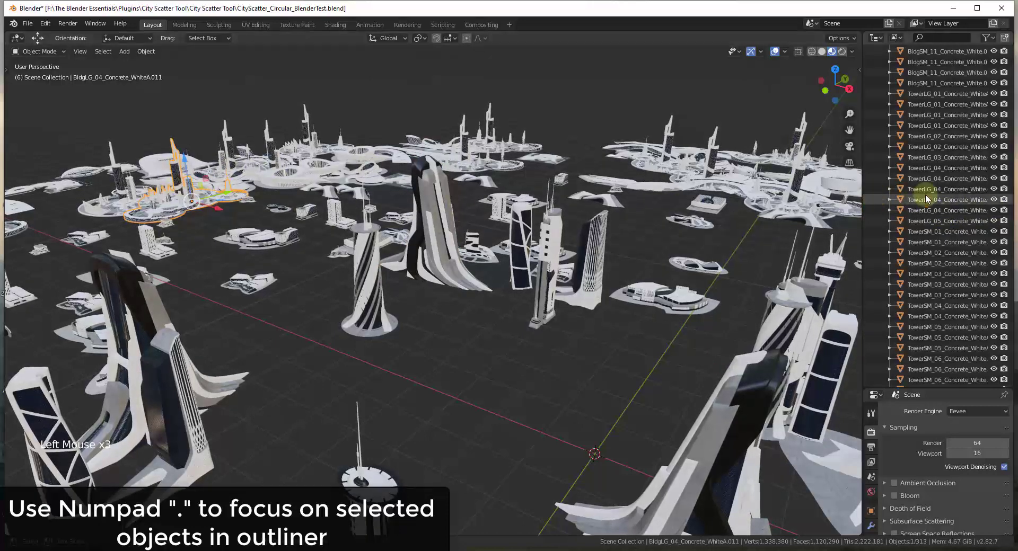
pyautogui.press('KP_Decimal')
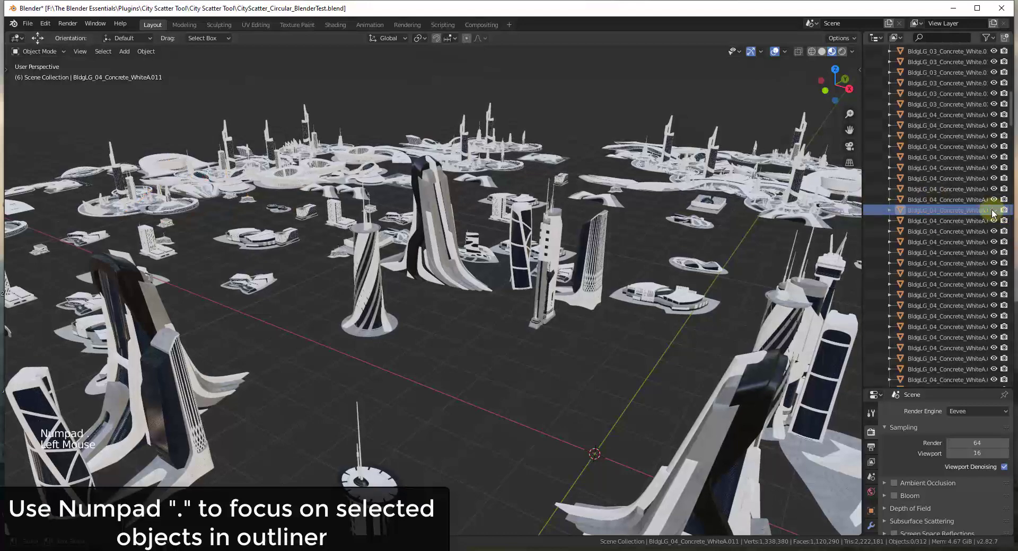
# Select TowerLG_04_Concrete_White.010, enter Local View on it, then exit back to the city
pyautogui.doubleClick(505, 247)
pyautogui.click(440, 257)
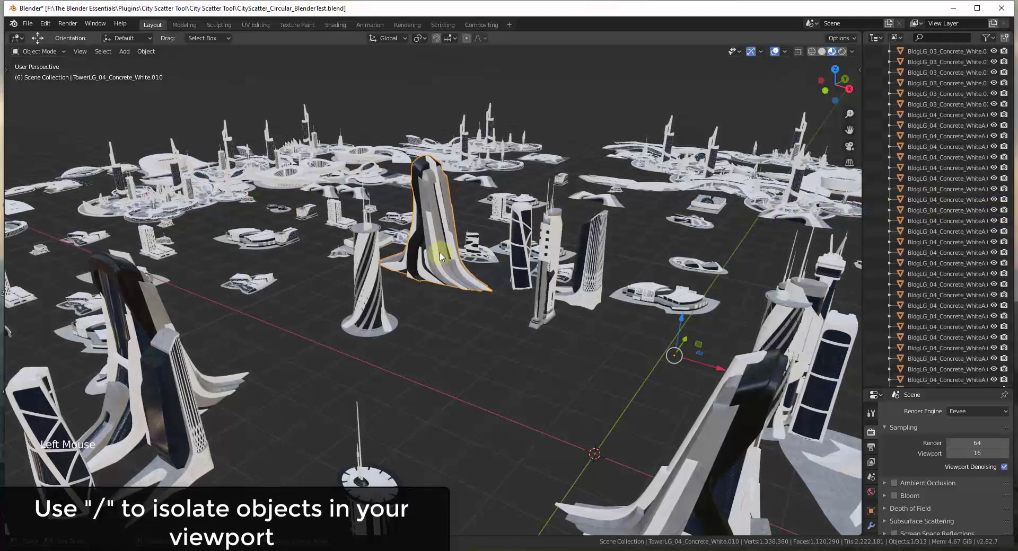
pyautogui.moveTo(435, 249); pyautogui.dragTo(433, 190, button='middle')
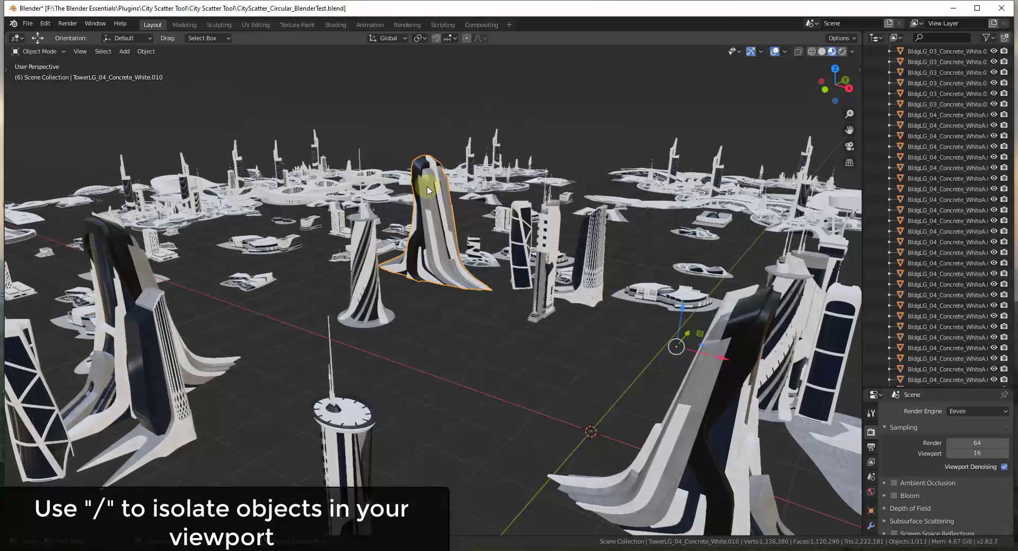
pyautogui.scroll(4, 422, 173)
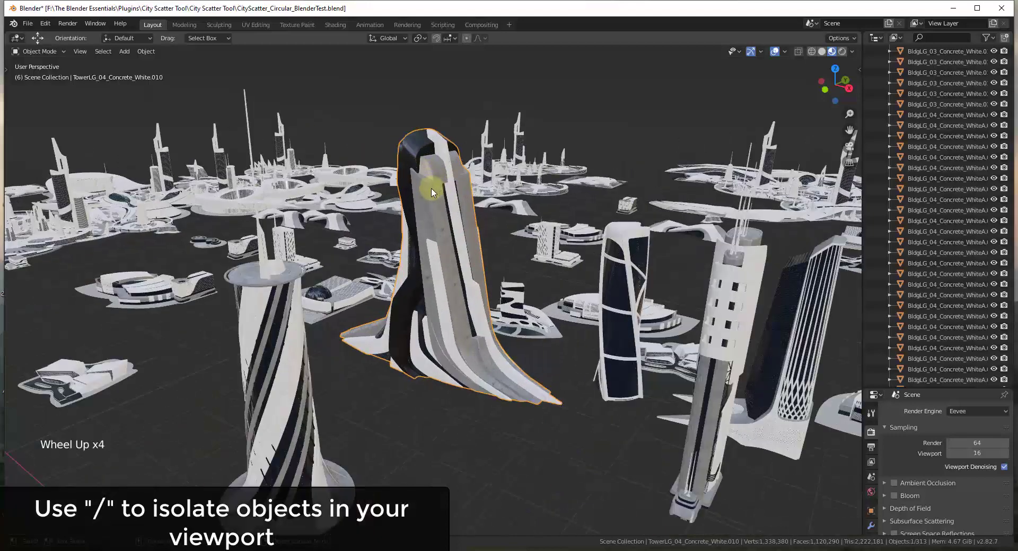
pyautogui.press('/')
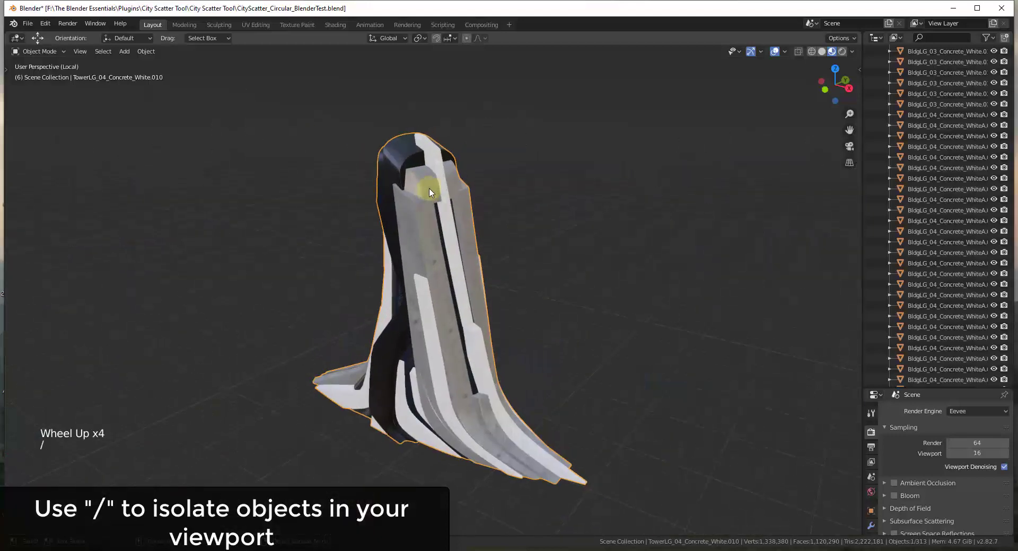
pyautogui.press('/')
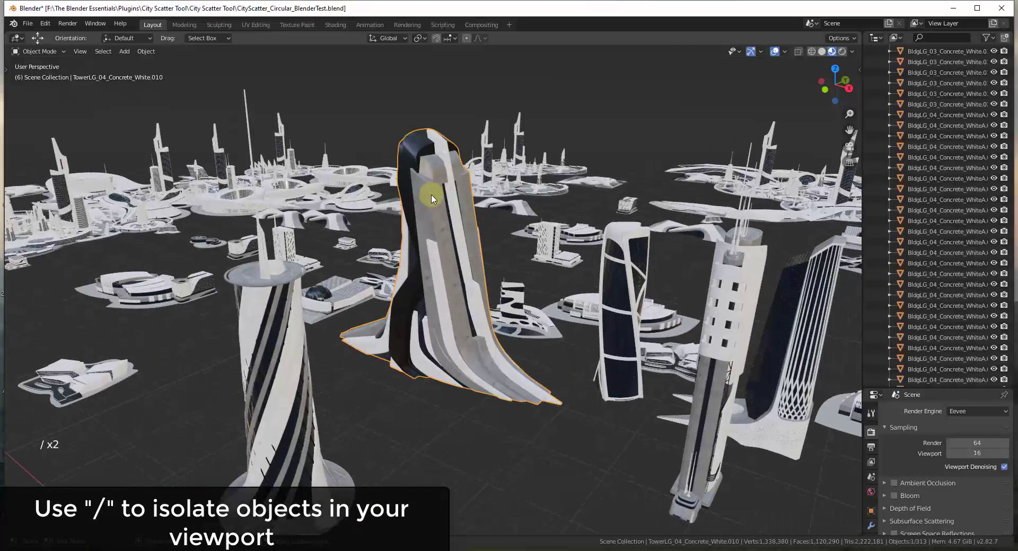
# Isolate the tower again, orbit and zoom around it, then toggle Local View off and on
pyautogui.press('/')
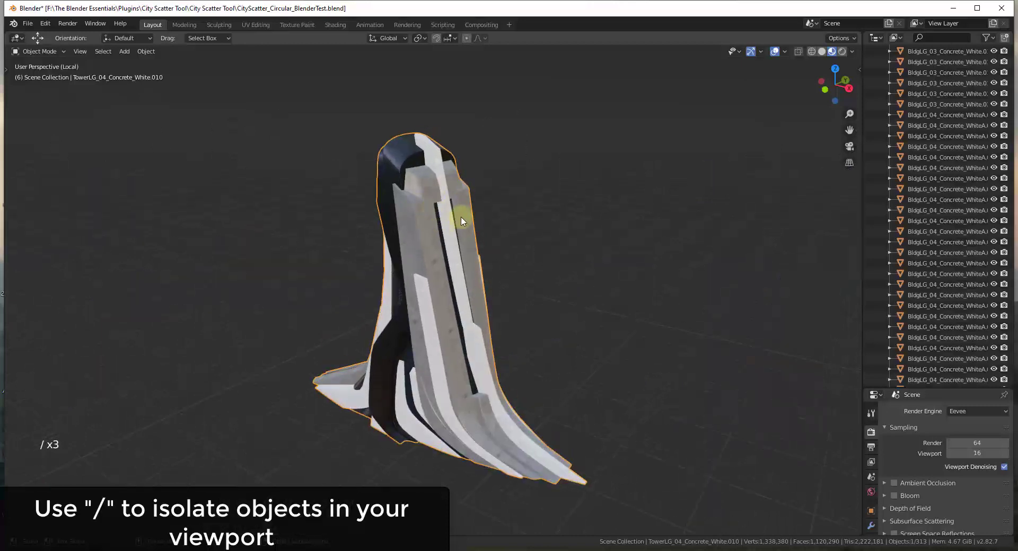
pyautogui.scroll(-1, 440, 233)
pyautogui.scroll(-4, 440, 233)
pyautogui.moveTo(440, 234); pyautogui.dragTo(413, 197, button='middle')
pyautogui.scroll(4, 434, 212)
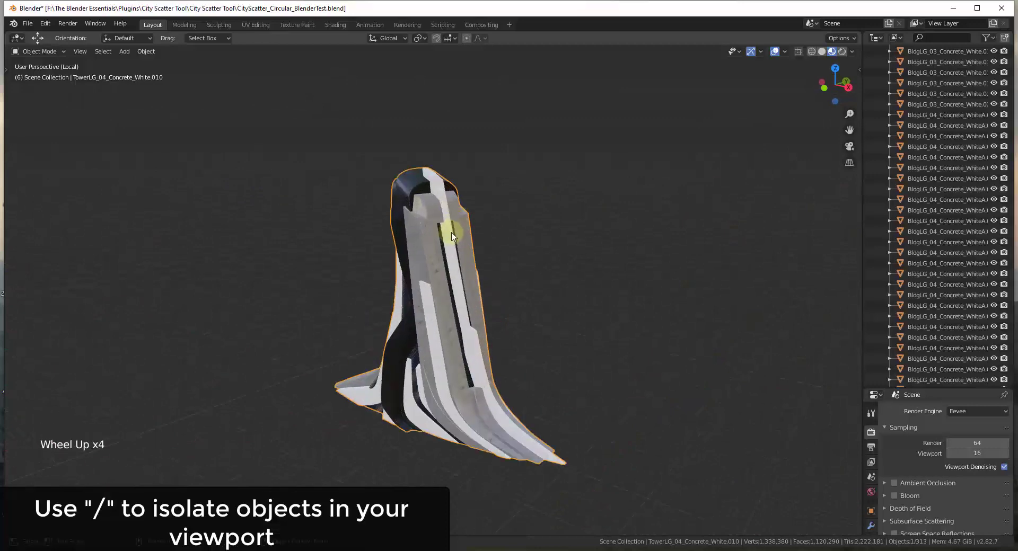
pyautogui.scroll(1, 456, 276)
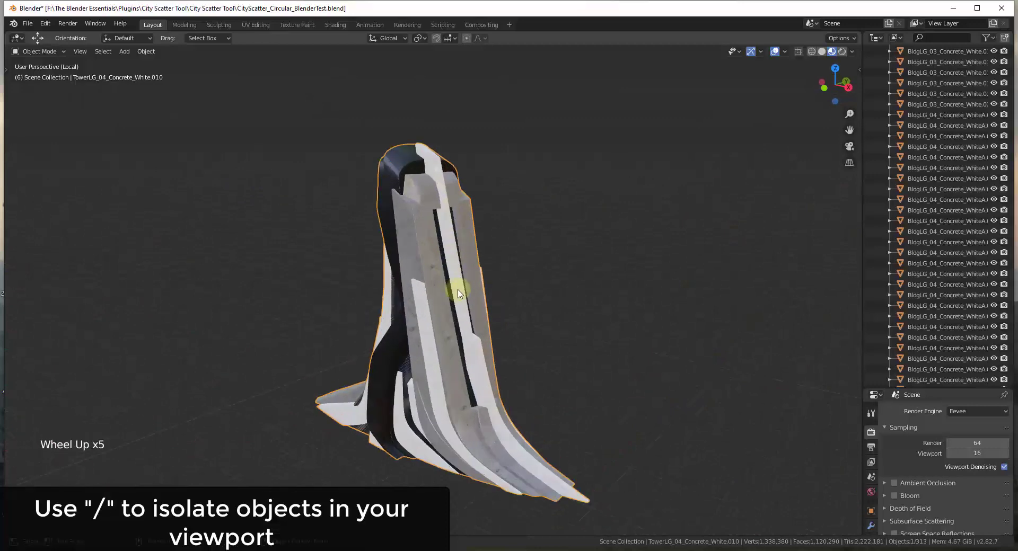
pyautogui.press('/')
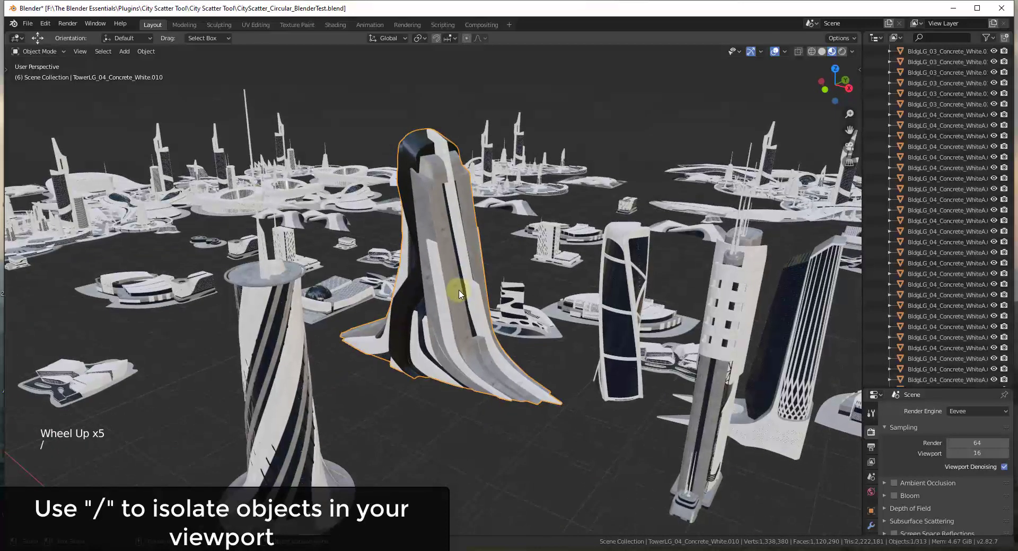
pyautogui.press('/')
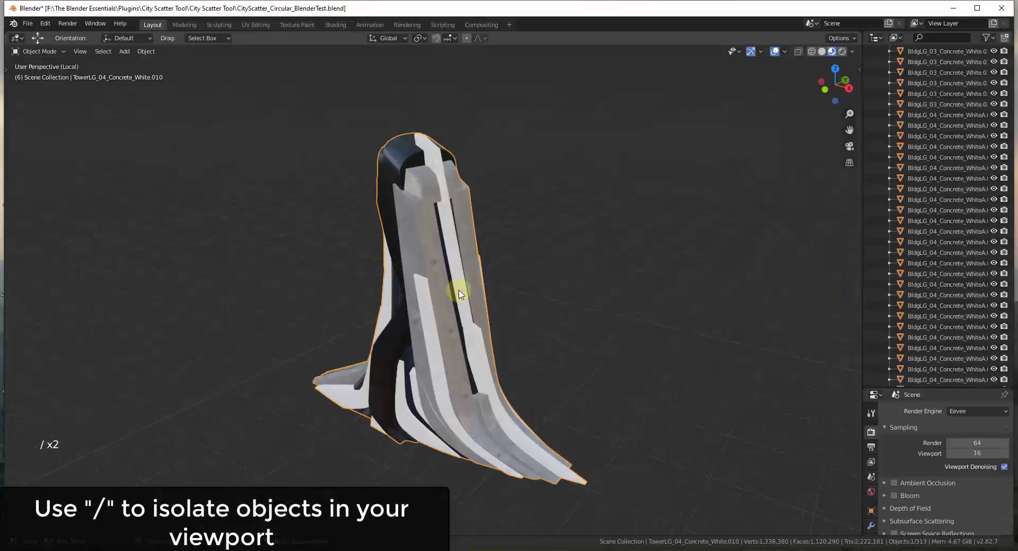
pyautogui.press('/')
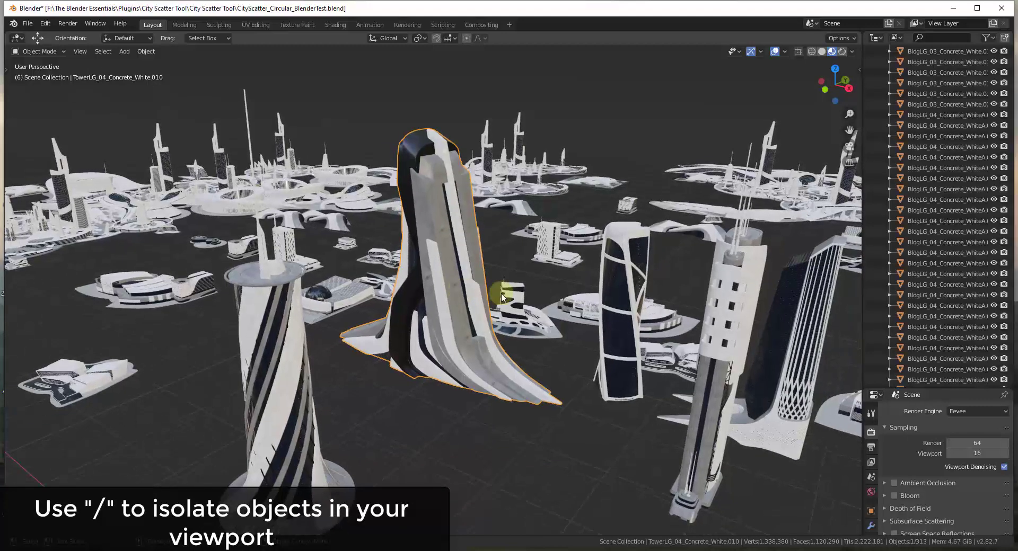
# Orbit around the dome, select the curved wall, and use View All to fit every object
pyautogui.moveTo(514, 300); pyautogui.dragTo(399, 335, button='middle')
pyautogui.scroll(17, 287, 292)
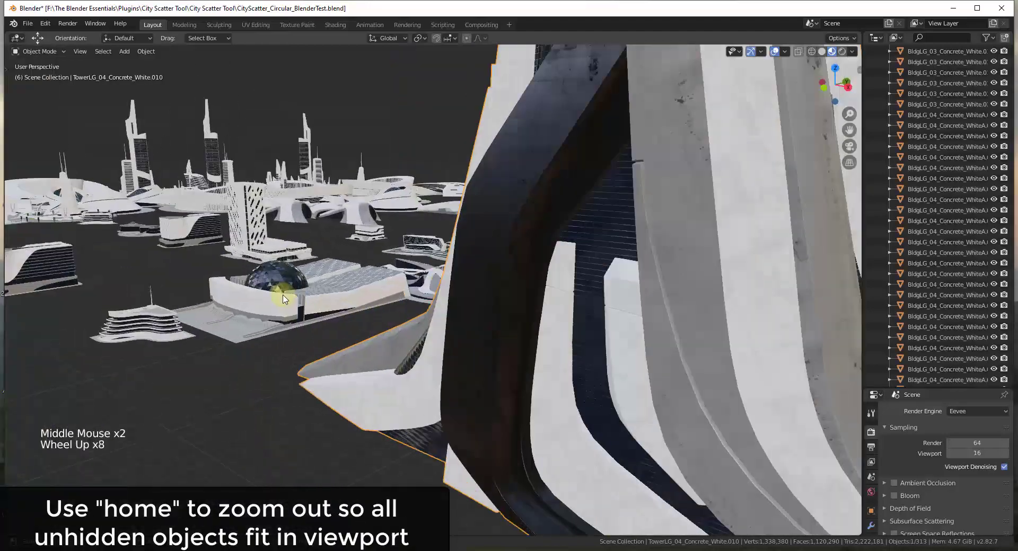
pyautogui.scroll(1, 175, 297)
pyautogui.moveTo(170, 297); pyautogui.dragTo(327, 269, button='middle')
pyautogui.click(568, 291)
pyautogui.moveTo(568, 291); pyautogui.dragTo(470, 341, button='middle')
pyautogui.press('Home')
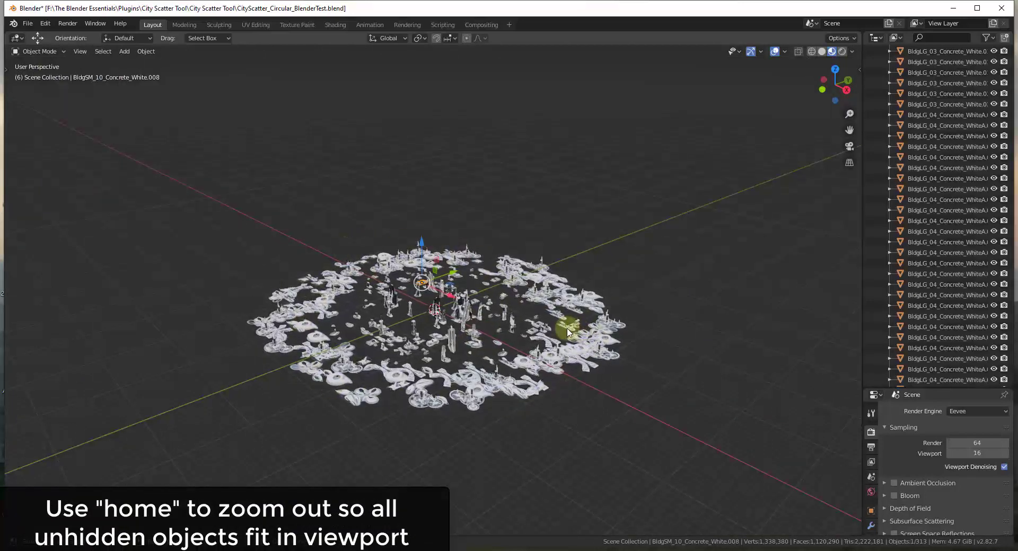
# Zoom in, select BldgLG_04_Concrete_WhiteA.016, then View All to frame the whole city again
pyautogui.scroll(14, 539, 342)
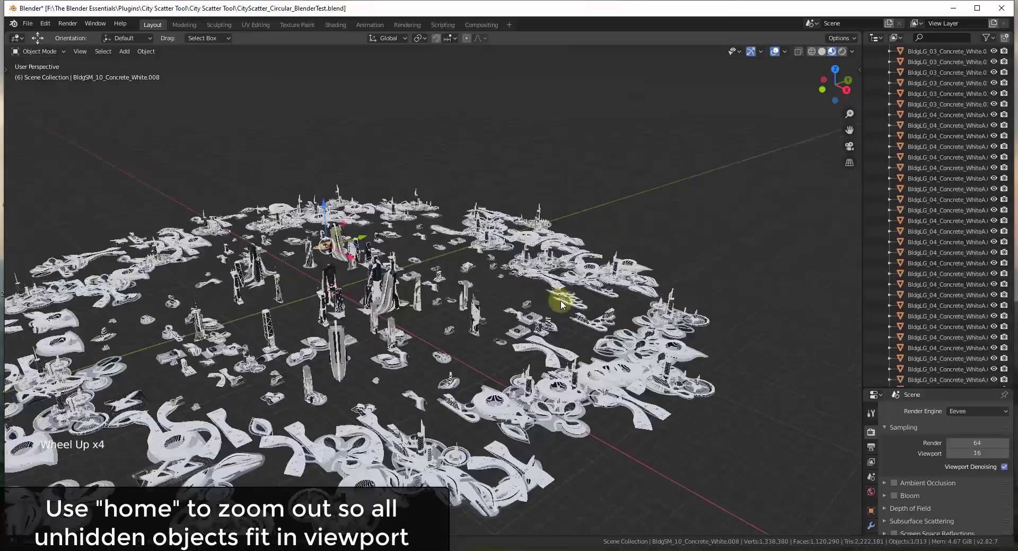
pyautogui.moveTo(413, 246); pyautogui.dragTo(431, 244, button='middle')
pyautogui.scroll(3, 432, 244)
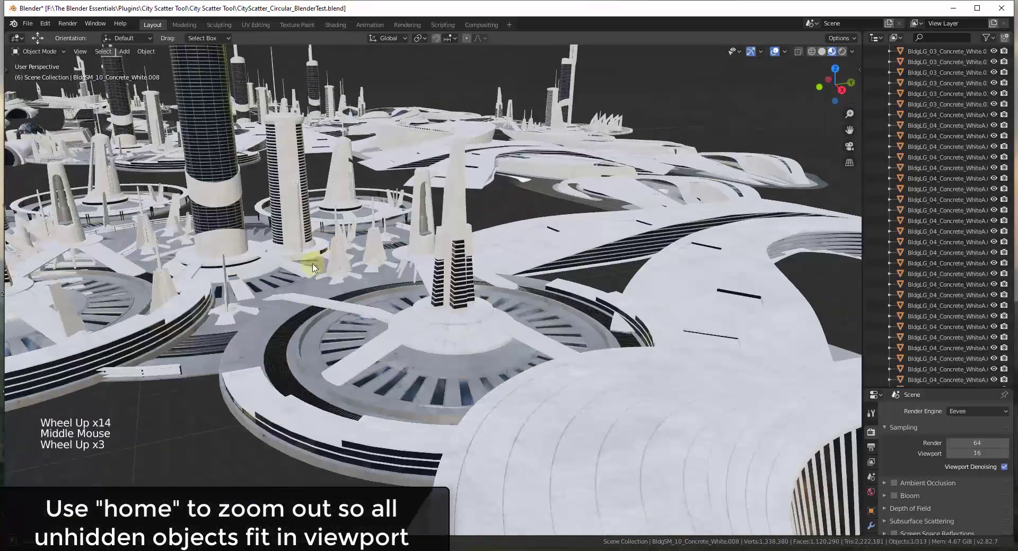
pyautogui.click(420, 233)
pyautogui.scroll(-17, 420, 233)
pyautogui.scroll(-4, 449, 270)
pyautogui.scroll(20, 466, 263)
pyautogui.scroll(1, 271, 173)
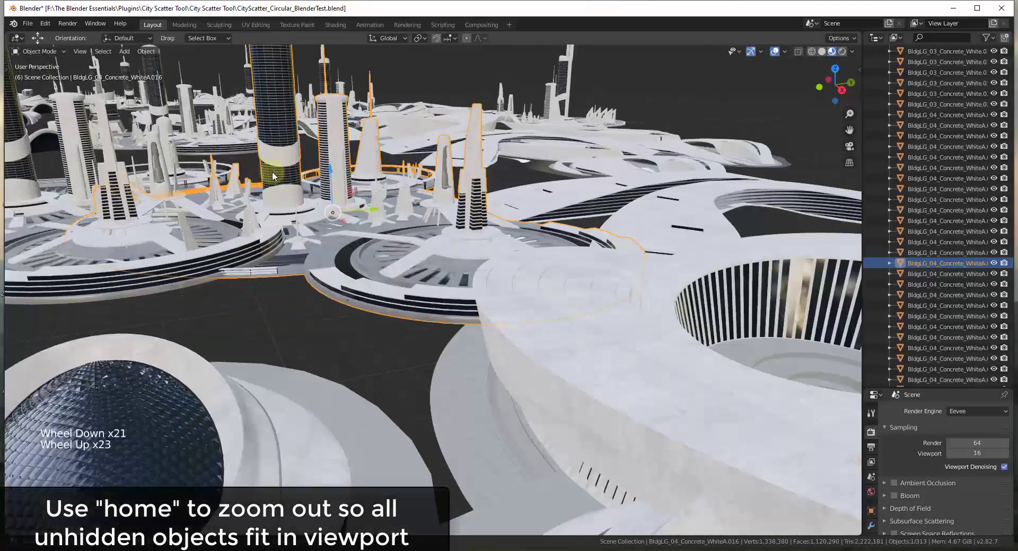
pyautogui.press('Home')
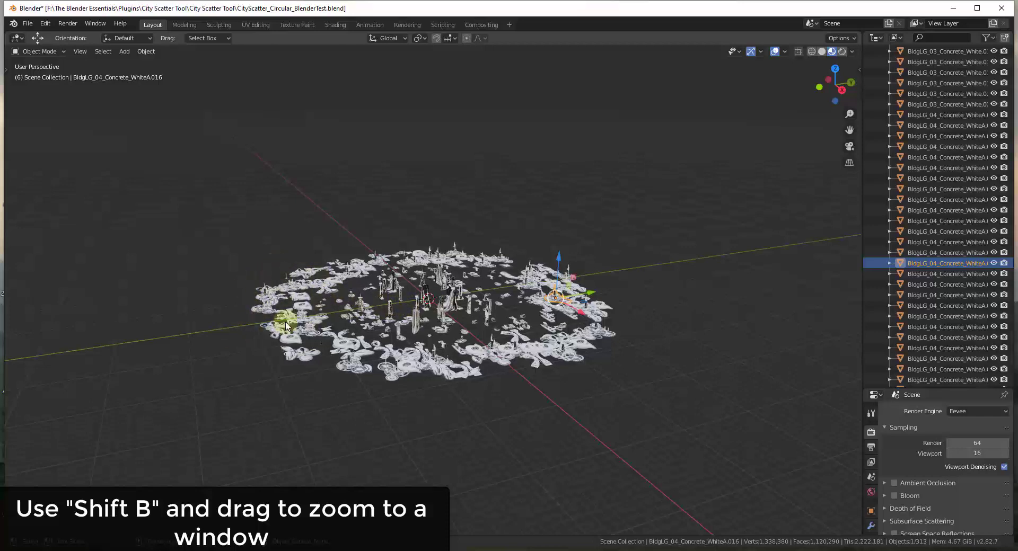
# Zoom, orbit and pan across the city, then deselect all objects
pyautogui.scroll(11, 295, 288)
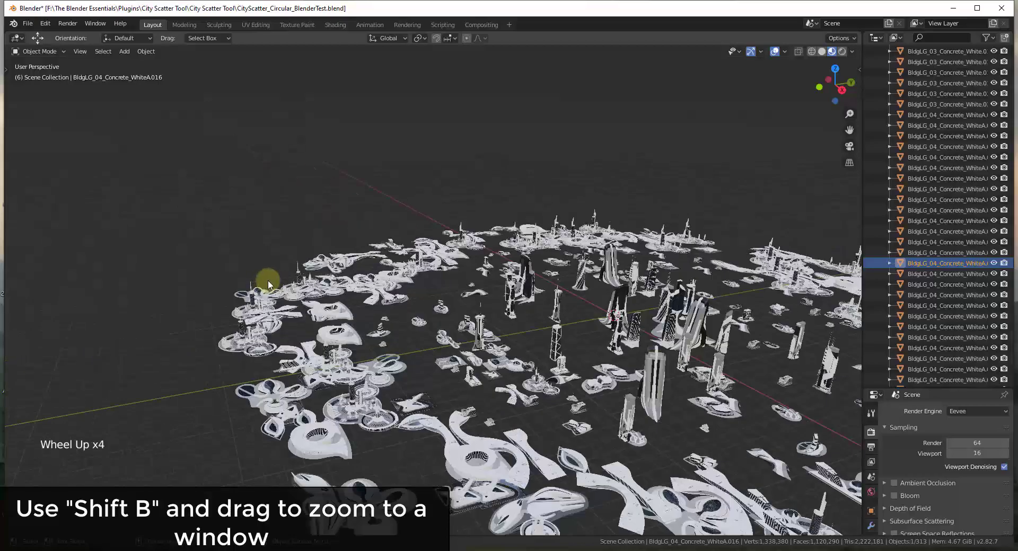
pyautogui.scroll(-5, 329, 223)
pyautogui.scroll(4, 311, 231)
pyautogui.scroll(3, 312, 231)
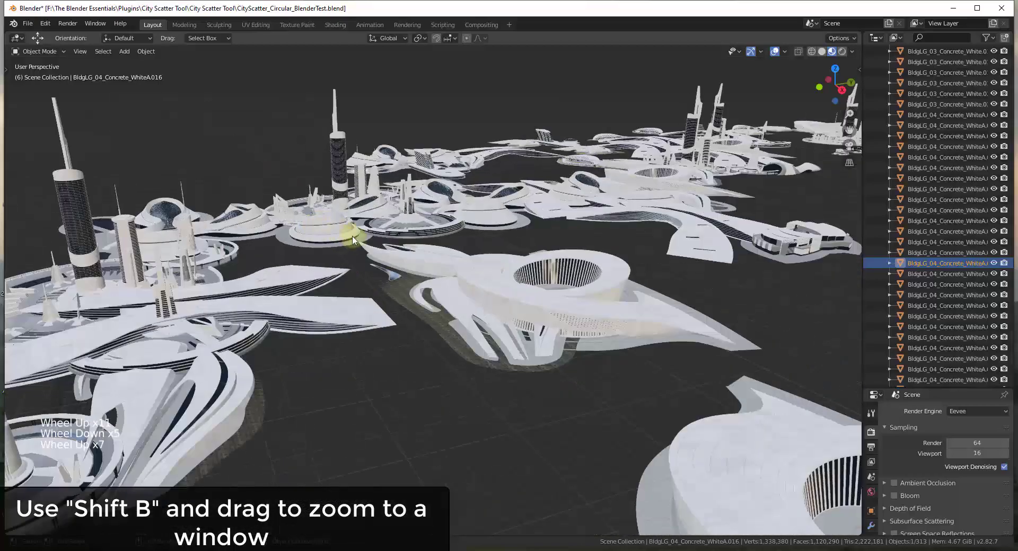
pyautogui.scroll(-5, 342, 222)
pyautogui.scroll(4, 359, 227)
pyautogui.middleClick(408, 208)
pyautogui.scroll(-4, 408, 208)
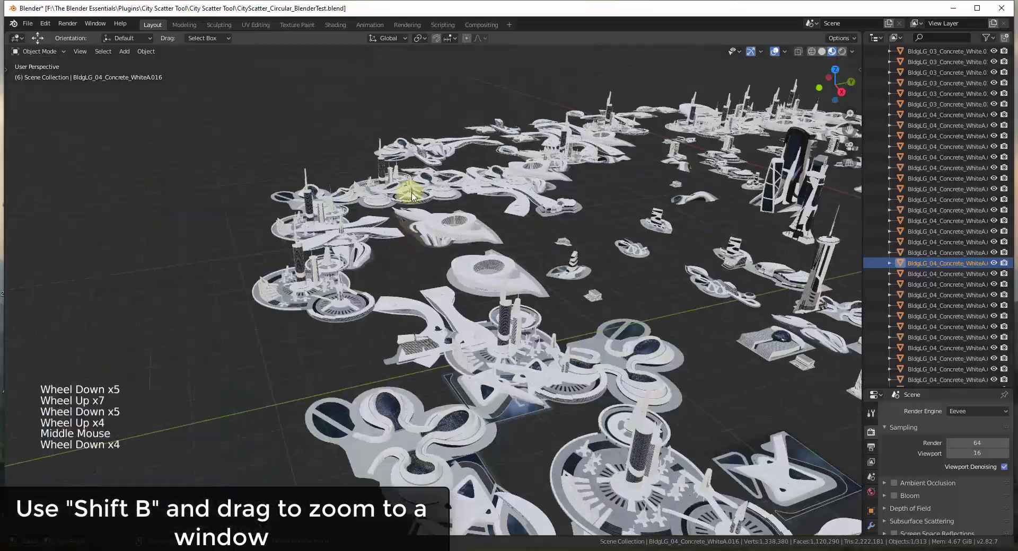
pyautogui.scroll(2, 411, 197)
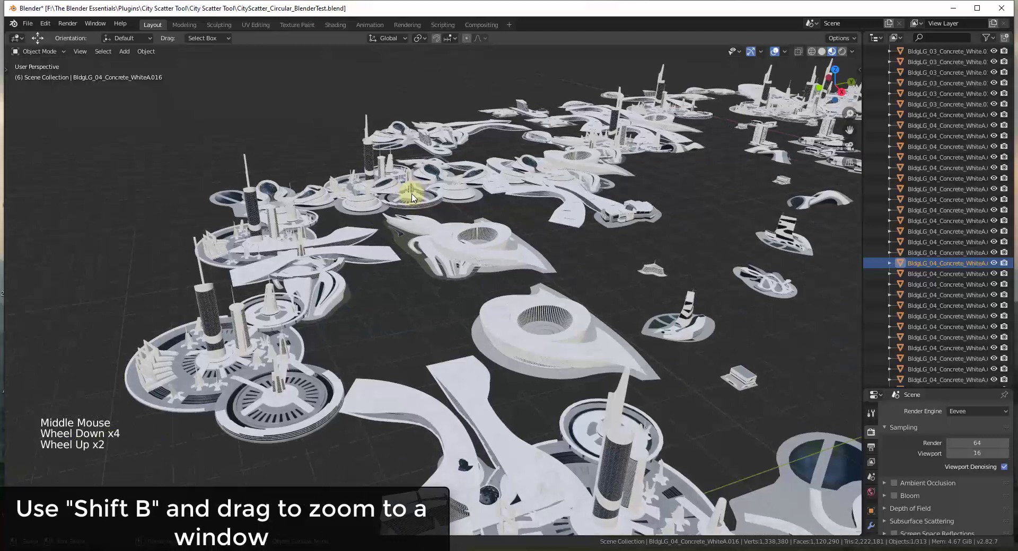
pyautogui.scroll(-6, 512, 219)
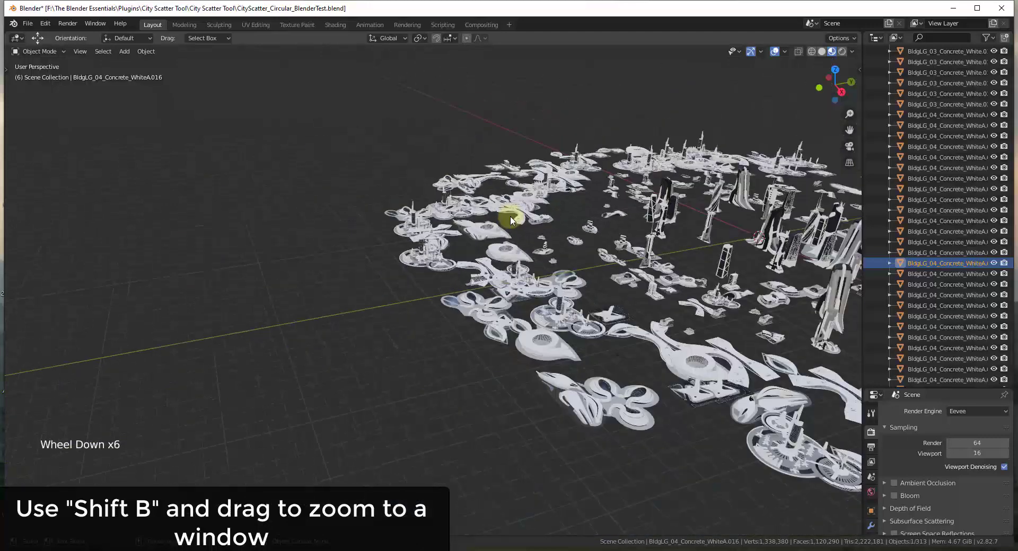
pyautogui.moveTo(616, 222); pyautogui.dragTo(700, 269, button='middle')
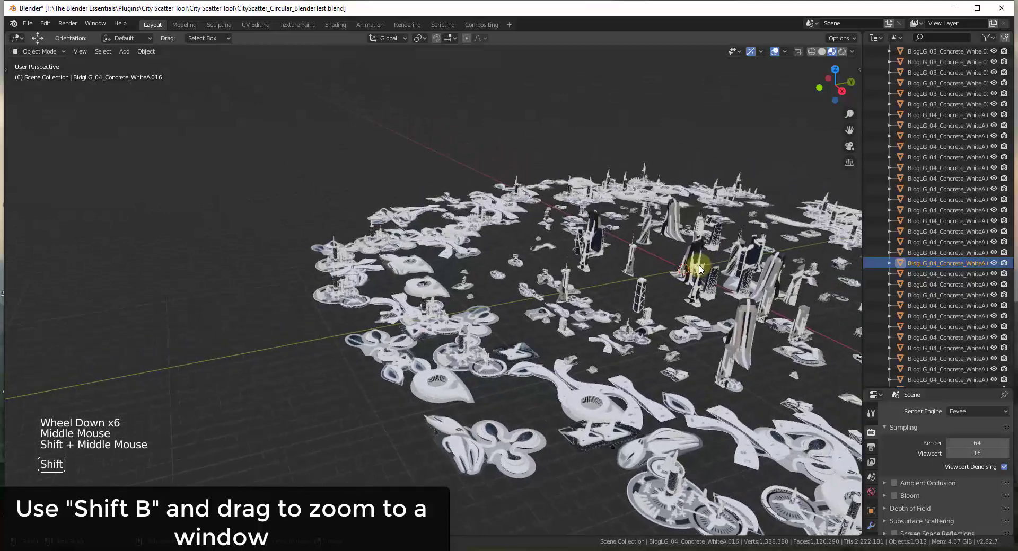
pyautogui.click(505, 240)
# Zoom into five boxed regions of the city in turn with Shift+B
pyautogui.hotkey('shift', 'b')
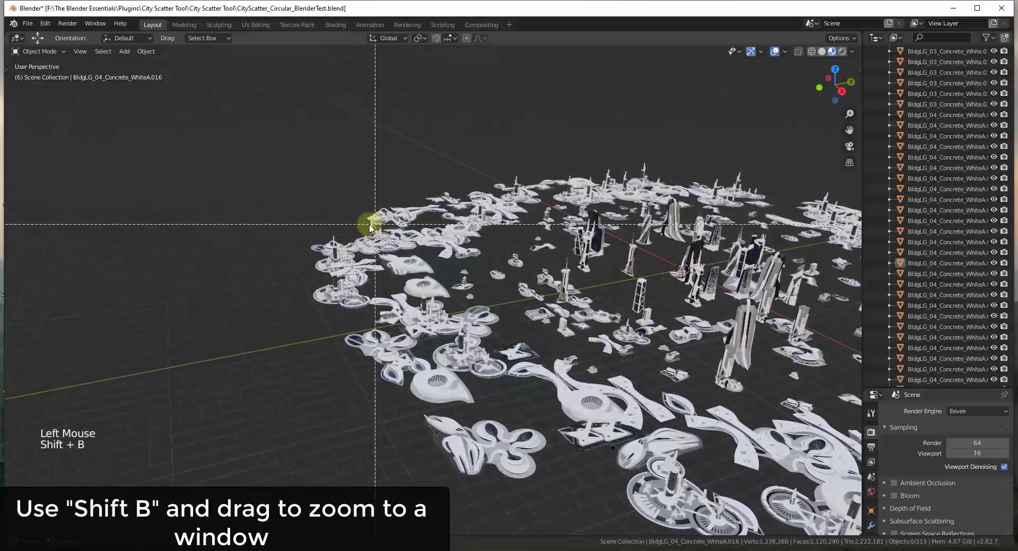
pyautogui.moveTo(254, 178); pyautogui.dragTo(532, 332)
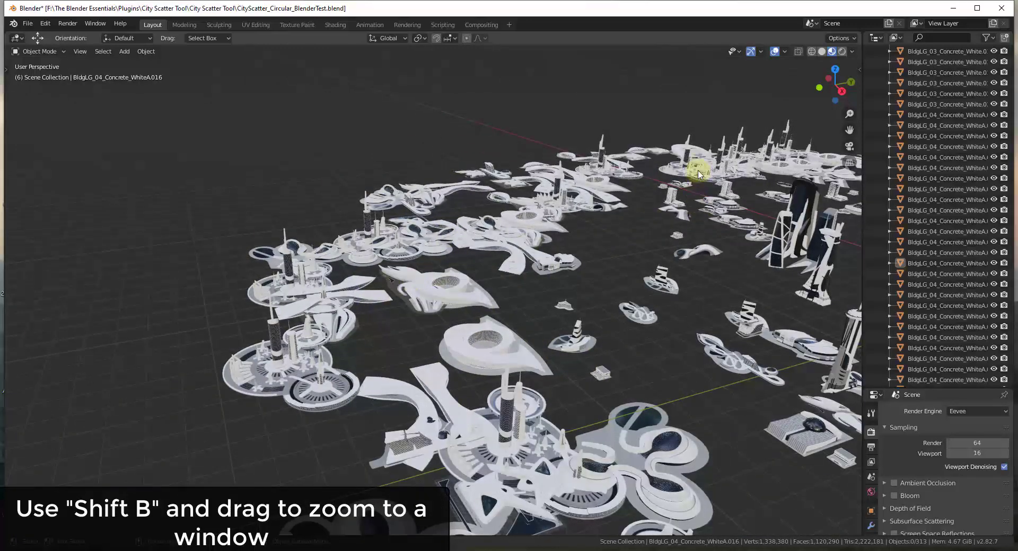
pyautogui.hotkey('shift', 'b')
pyautogui.moveTo(650, 117); pyautogui.dragTo(838, 242)
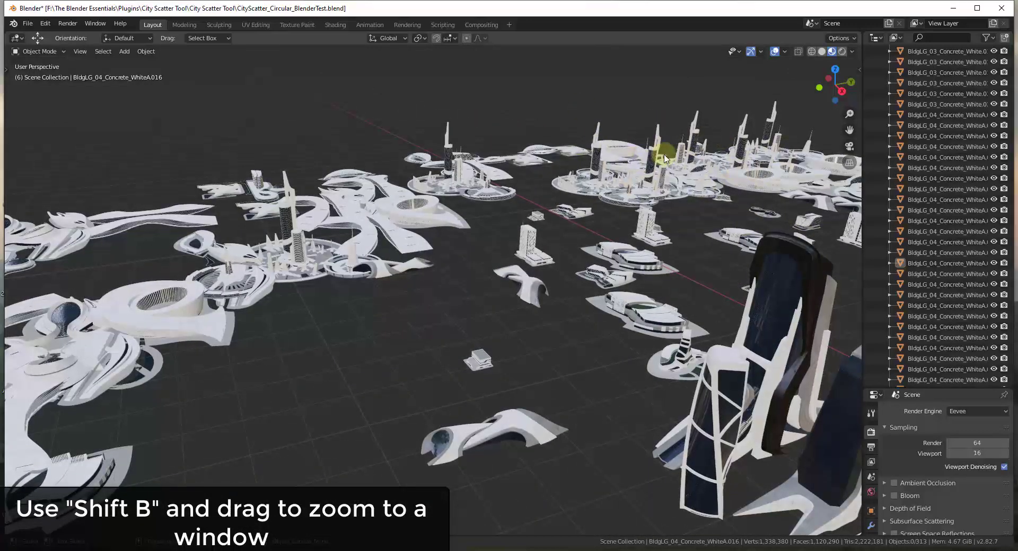
pyautogui.hotkey('shift', 'b')
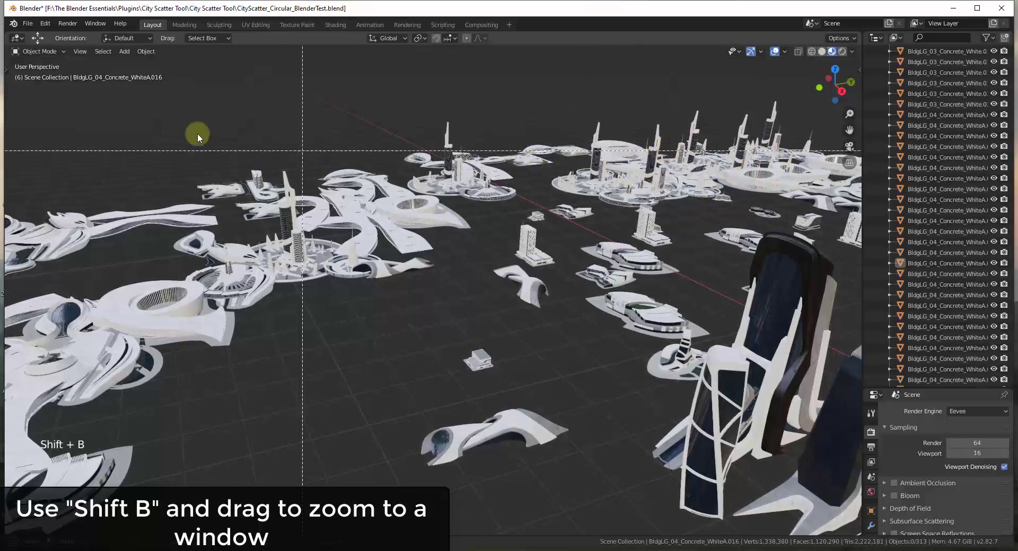
pyautogui.moveTo(145, 124); pyautogui.dragTo(488, 350)
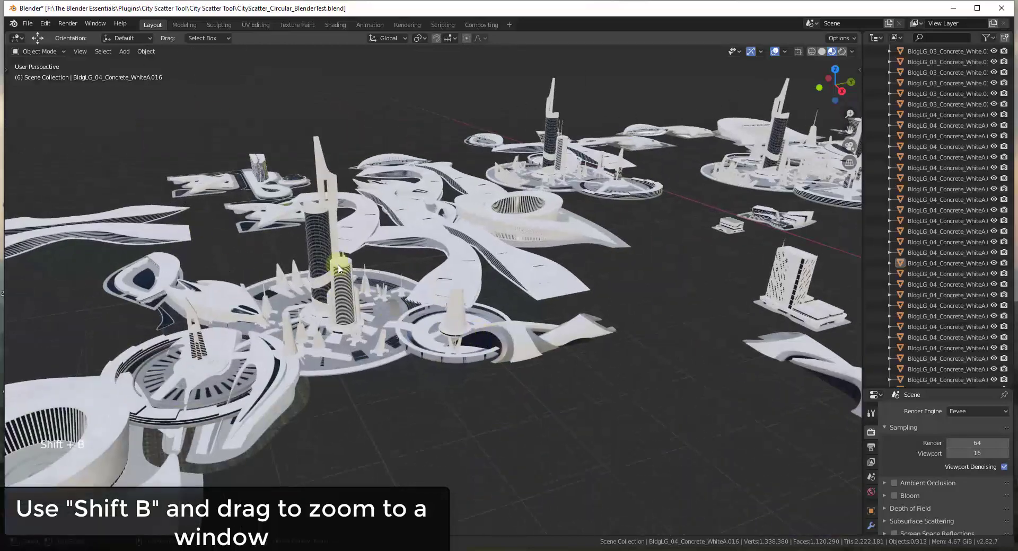
pyautogui.scroll(-13, 340, 269)
pyautogui.hotkey('shift', 'b')
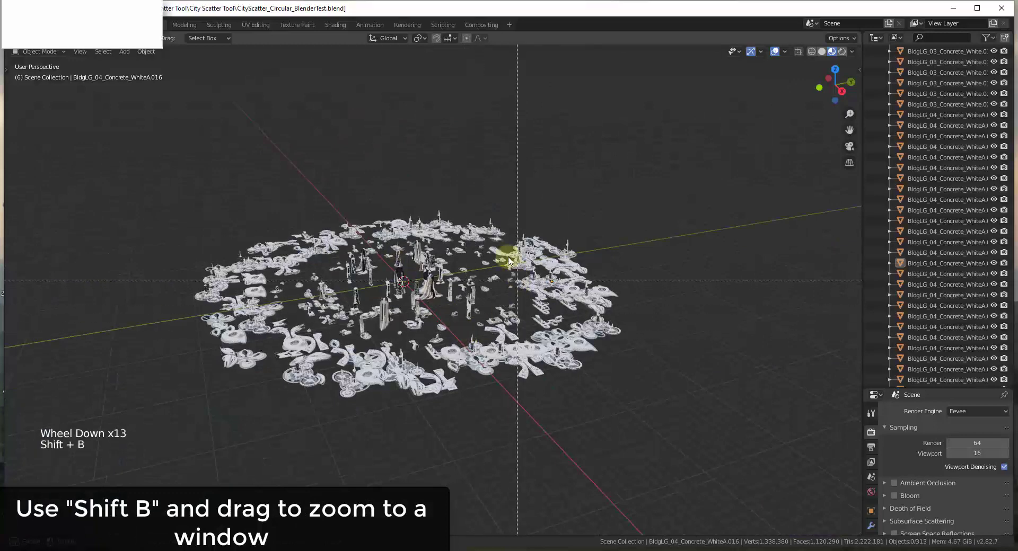
pyautogui.moveTo(506, 257); pyautogui.dragTo(666, 352)
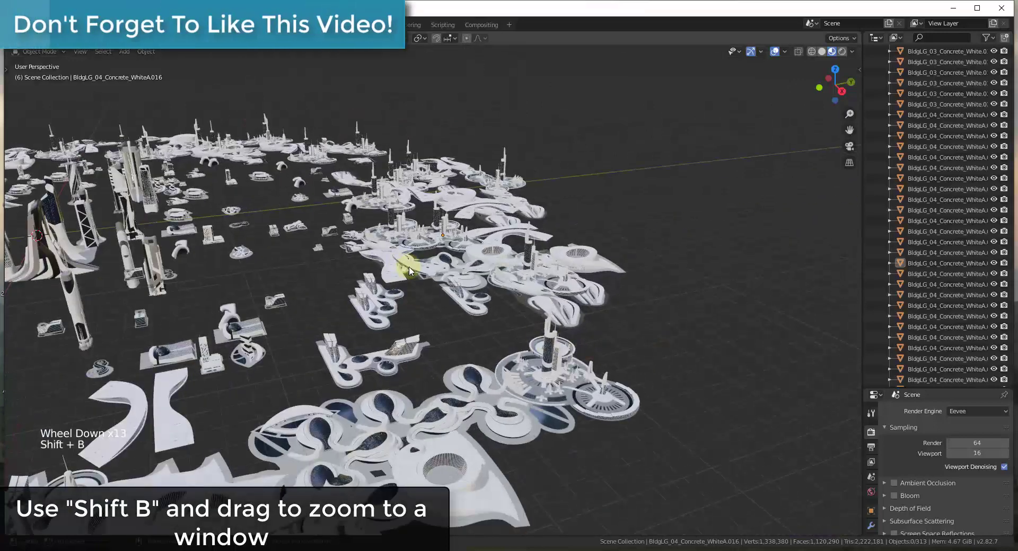
pyautogui.hotkey('shift', 'b')
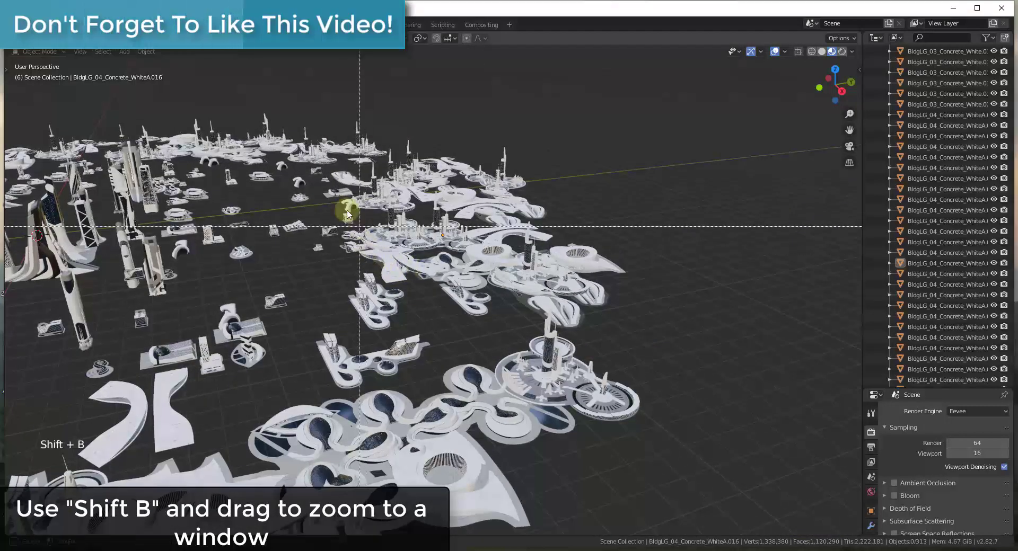
pyautogui.moveTo(313, 212); pyautogui.dragTo(642, 391)
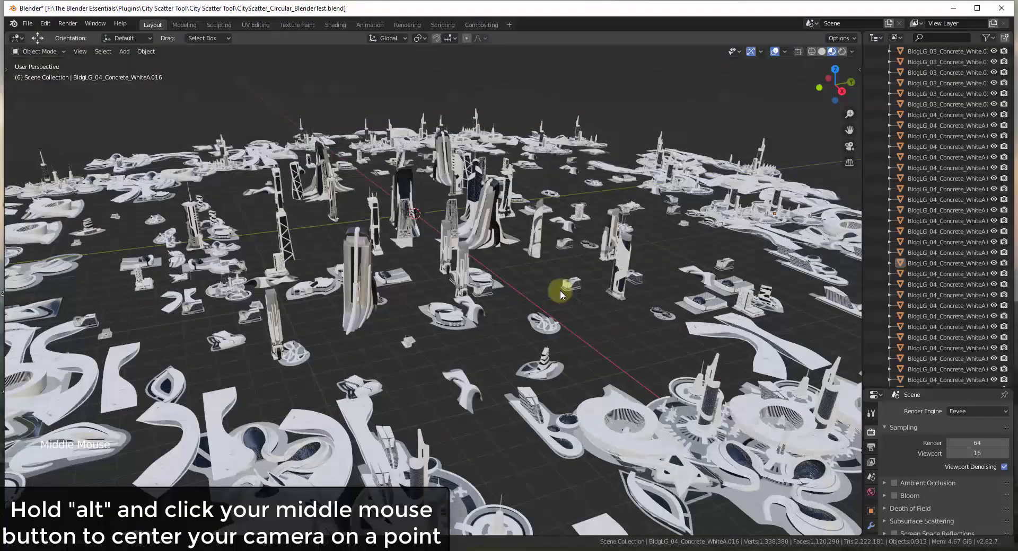
# Recentre on three points, snap to a back orthographic view, then return to perspective
pyautogui.keyDown('alt'); pyautogui.middleClick(560, 290); pyautogui.keyUp('alt')
pyautogui.keyDown('alt'); pyautogui.middleClick(154, 245); pyautogui.keyUp('alt')
pyautogui.keyDown('alt'); pyautogui.middleClick(391, 206); pyautogui.keyUp('alt')
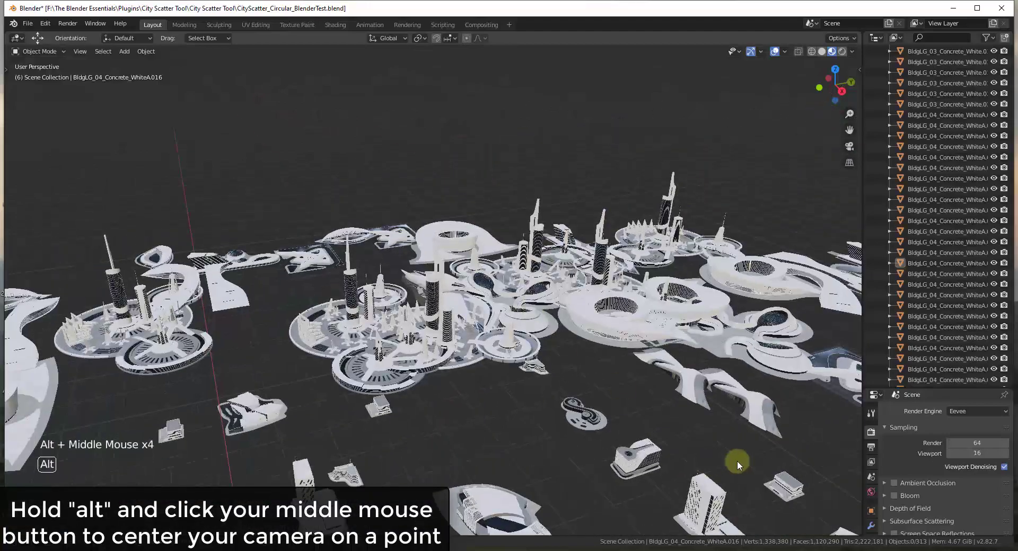
pyautogui.keyDown('alt'); pyautogui.moveTo(737, 461); pyautogui.dragTo(702, 452, button='middle'); pyautogui.keyUp('alt')
pyautogui.moveTo(414, 183); pyautogui.dragTo(520, 211, button='middle')
# Recentre on five more points, snap to a side orthographic view, then return to perspective
pyautogui.keyDown('alt'); pyautogui.middleClick(347, 182); pyautogui.keyUp('alt')
pyautogui.keyDown('alt'); pyautogui.middleClick(309, 154); pyautogui.keyUp('alt')
pyautogui.keyDown('alt'); pyautogui.middleClick(227, 166); pyautogui.keyUp('alt')
pyautogui.keyDown('alt'); pyautogui.middleClick(85, 310); pyautogui.keyUp('alt')
pyautogui.keyDown('alt'); pyautogui.middleClick(138, 316); pyautogui.keyUp('alt')
pyautogui.keyDown('alt'); pyautogui.moveTo(131, 392); pyautogui.dragTo(235, 418, button='middle'); pyautogui.keyUp('alt')
pyautogui.moveTo(181, 382); pyautogui.dragTo(276, 286, button='middle')
# Recentre on several city blocks, then snap to an orthographic view looking up from below
pyautogui.keyDown('alt'); pyautogui.middleClick(158, 291); pyautogui.keyUp('alt')
pyautogui.keyDown('alt'); pyautogui.middleClick(151, 306); pyautogui.keyUp('alt')
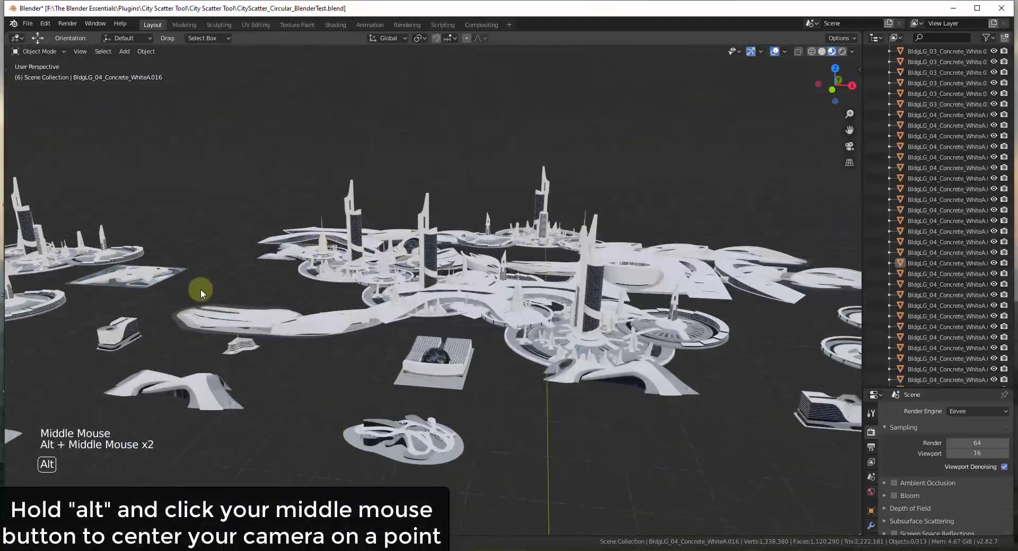
pyautogui.keyDown('alt'); pyautogui.middleClick(200, 291); pyautogui.keyUp('alt')
pyautogui.keyDown('alt'); pyautogui.scroll(-1, 200, 291); pyautogui.keyUp('alt')
pyautogui.keyDown('alt'); pyautogui.middleClick(200, 291); pyautogui.keyUp('alt')
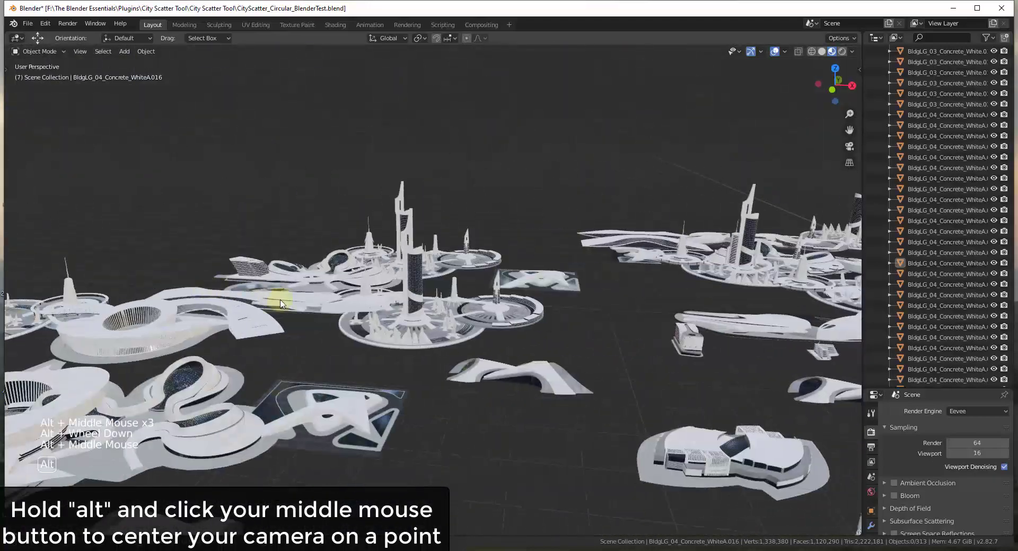
pyautogui.keyDown('alt'); pyautogui.middleClick(450, 370); pyautogui.keyUp('alt')
pyautogui.keyDown('alt'); pyautogui.middleClick(363, 375); pyautogui.keyUp('alt')
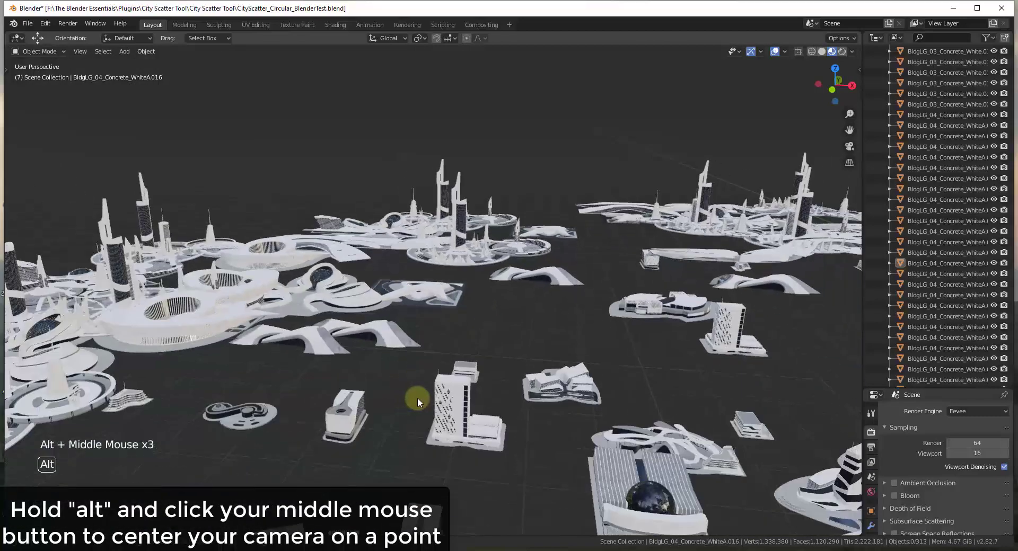
pyautogui.keyDown('alt'); pyautogui.moveTo(418, 401); pyautogui.dragTo(577, 227, button='middle'); pyautogui.keyUp('alt')
# Switch to Top view via the gizmo, then orbit to a tilted perspective
pyautogui.scroll(-8, 421, 372)
pyautogui.click(835, 80)
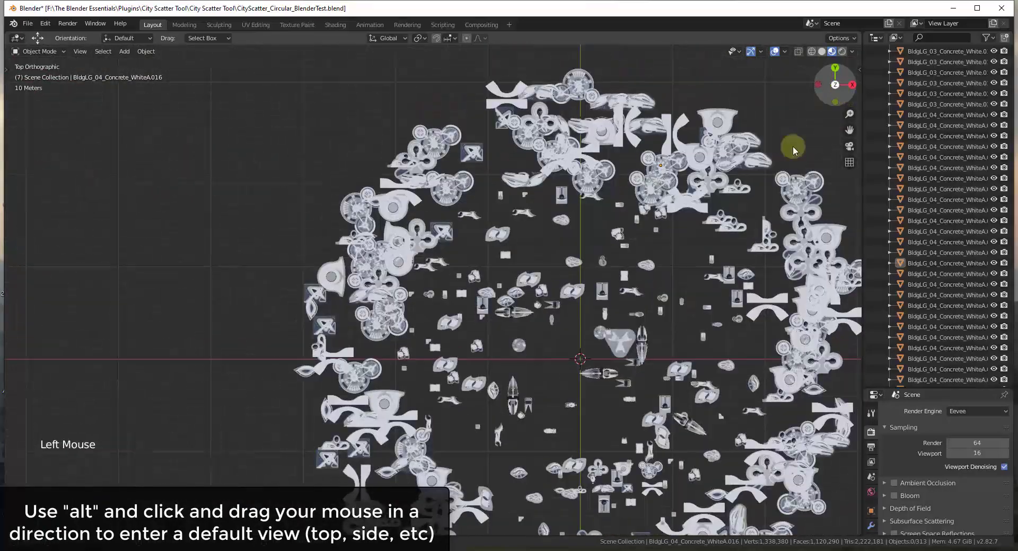
pyautogui.scroll(-4, 581, 396)
pyautogui.moveTo(581, 397); pyautogui.dragTo(626, 350, button='middle')
pyautogui.scroll(9, 629, 352)
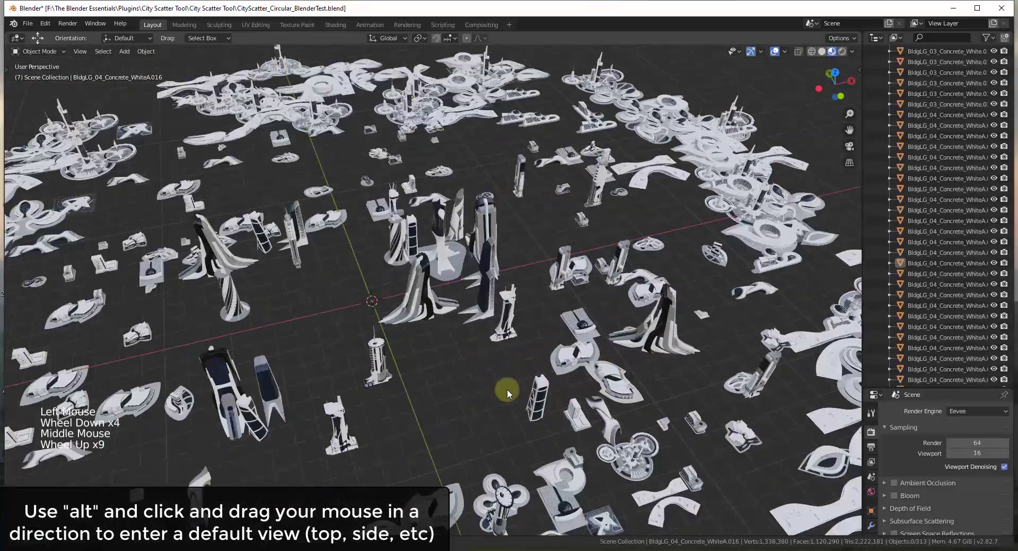
pyautogui.moveTo(506, 389); pyautogui.dragTo(418, 333, button='middle')
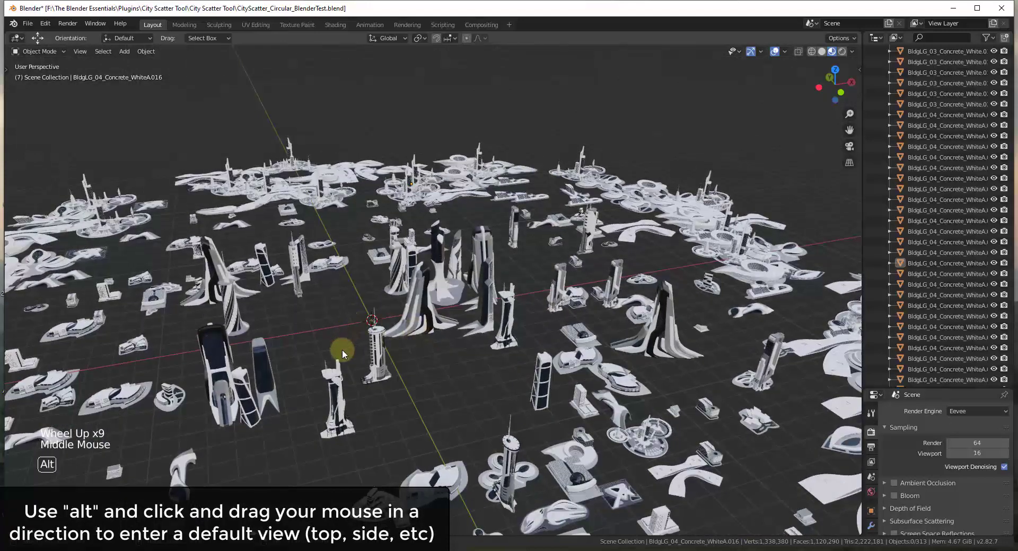
# Snap through Bottom, Front, side and Top views, ending on the front skyline
pyautogui.keyDown('alt'); pyautogui.moveTo(342, 349); pyautogui.dragTo(348, 310, button='middle'); pyautogui.keyUp('alt')
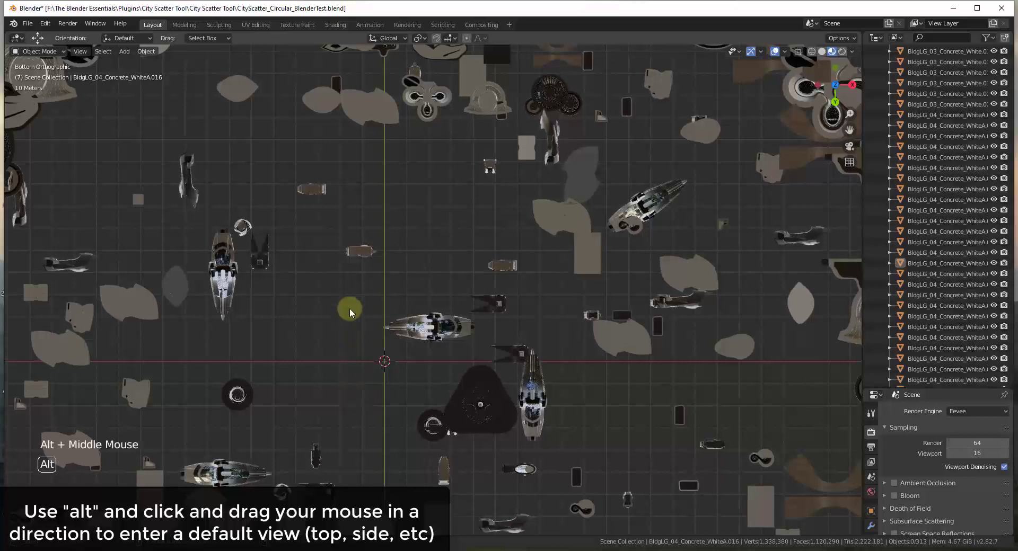
pyautogui.keyDown('alt'); pyautogui.moveTo(348, 323); pyautogui.dragTo(359, 299, button='middle'); pyautogui.keyUp('alt')
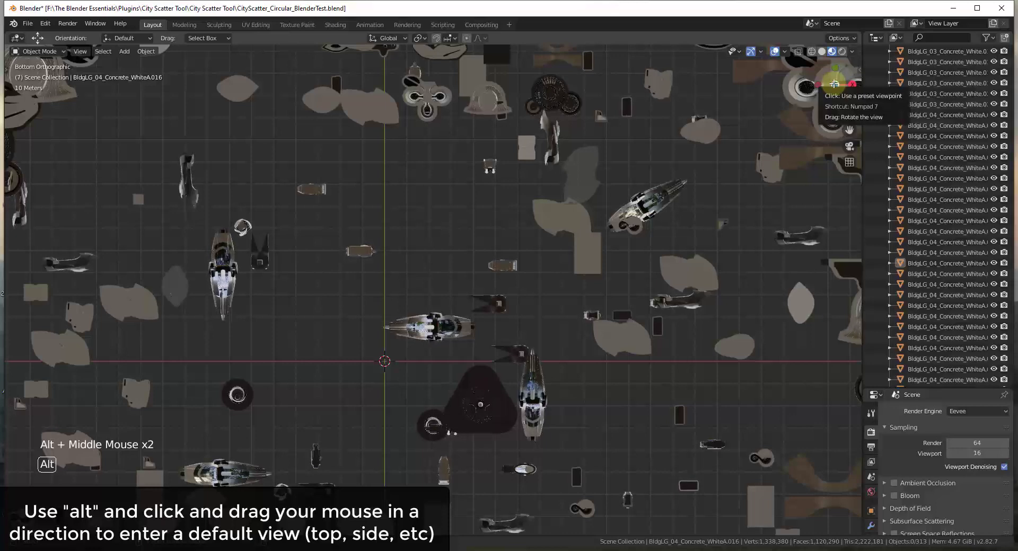
pyautogui.keyDown('alt'); pyautogui.moveTo(487, 277); pyautogui.dragTo(489, 280, button='middle'); pyautogui.keyUp('alt')
pyautogui.keyDown('alt'); pyautogui.moveTo(473, 211); pyautogui.dragTo(466, 280, button='middle'); pyautogui.keyUp('alt')
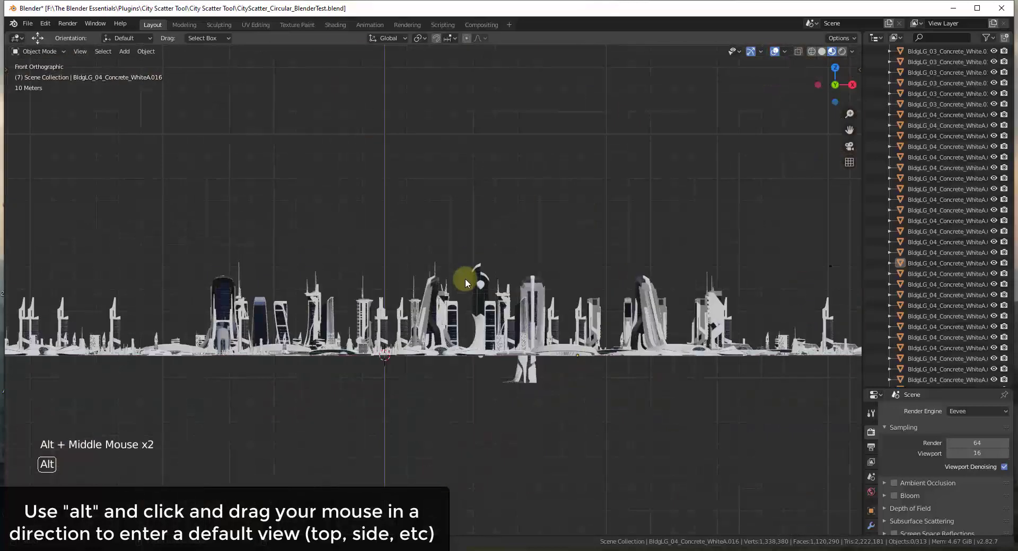
pyautogui.keyDown('alt'); pyautogui.moveTo(472, 243); pyautogui.dragTo(473, 336, button='middle'); pyautogui.keyUp('alt')
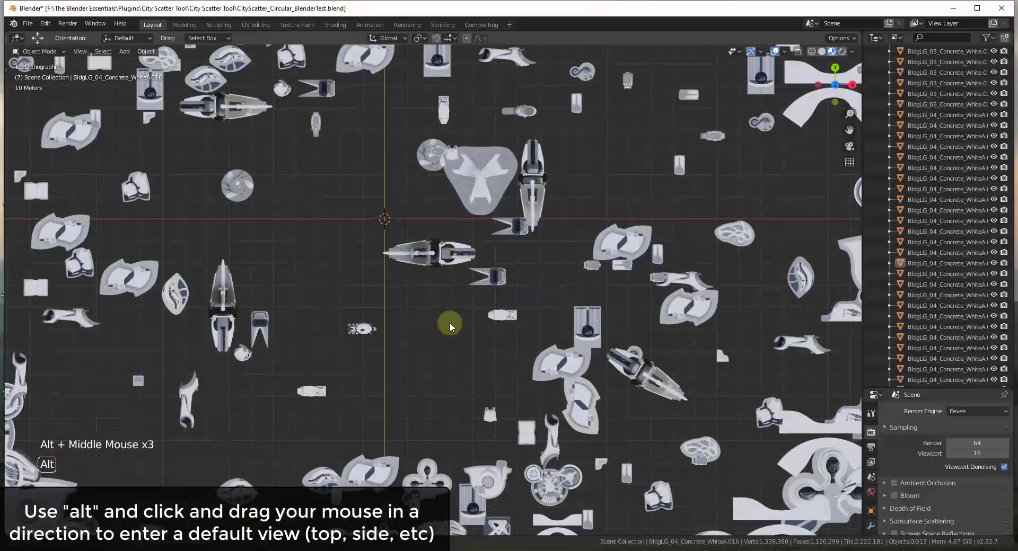
pyautogui.keyDown('alt'); pyautogui.moveTo(423, 425); pyautogui.dragTo(429, 319, button='middle'); pyautogui.keyUp('alt')
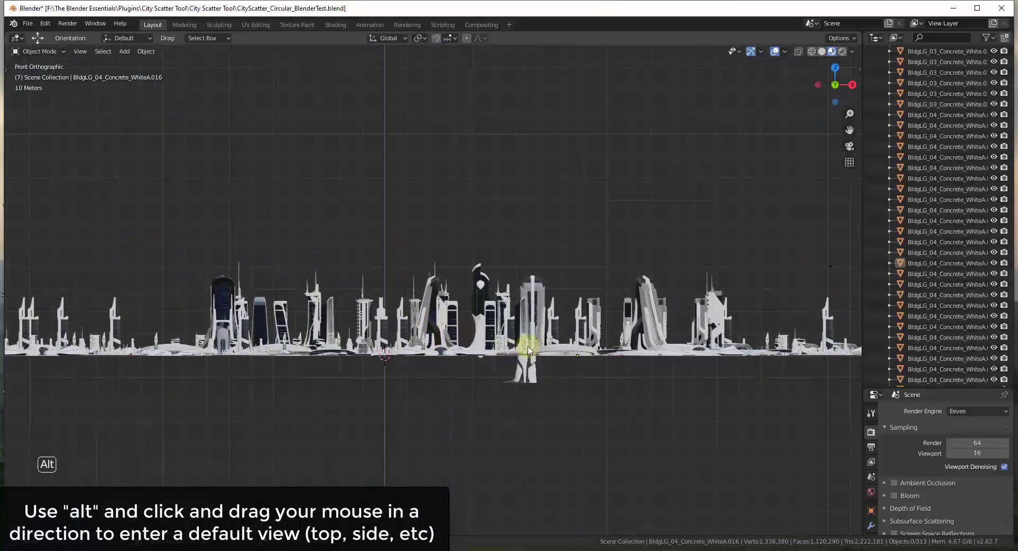
# Snap to Back and Right views, then Top via the gizmo, finishing on Right Orthographic
pyautogui.keyDown('alt'); pyautogui.moveTo(595, 323); pyautogui.dragTo(443, 327, button='middle'); pyautogui.keyUp('alt')
pyautogui.keyDown('alt'); pyautogui.moveTo(556, 329); pyautogui.dragTo(526, 329, button='middle'); pyautogui.keyUp('alt')
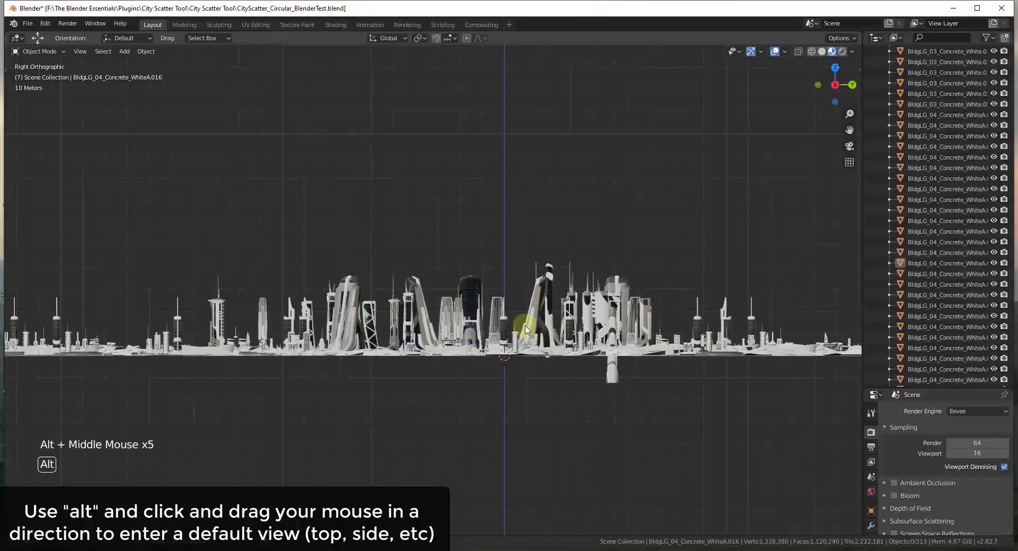
pyautogui.click(851, 83)
pyautogui.click(851, 83)
pyautogui.click(835, 67)
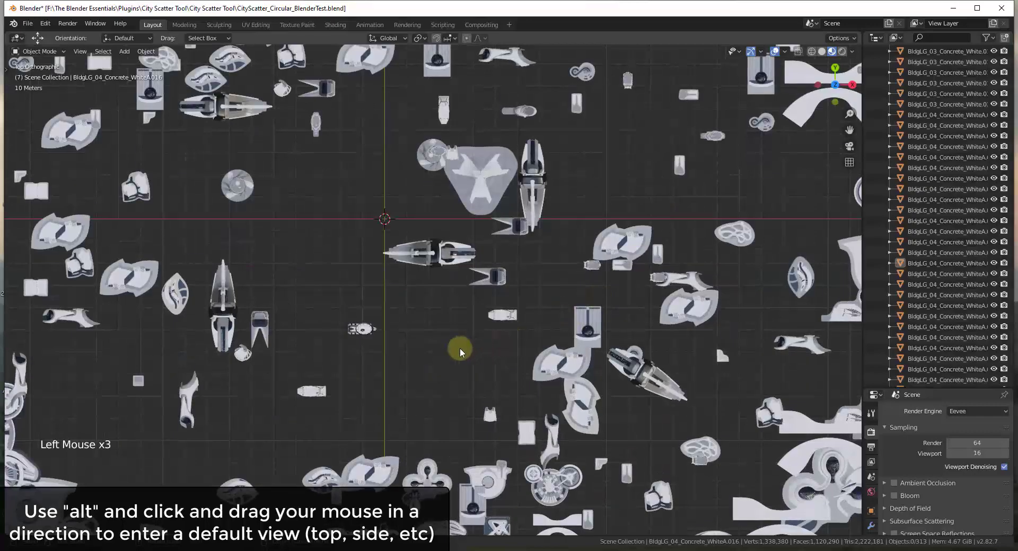
pyautogui.keyDown('alt'); pyautogui.moveTo(445, 279); pyautogui.dragTo(484, 330, button='middle'); pyautogui.keyUp('alt')
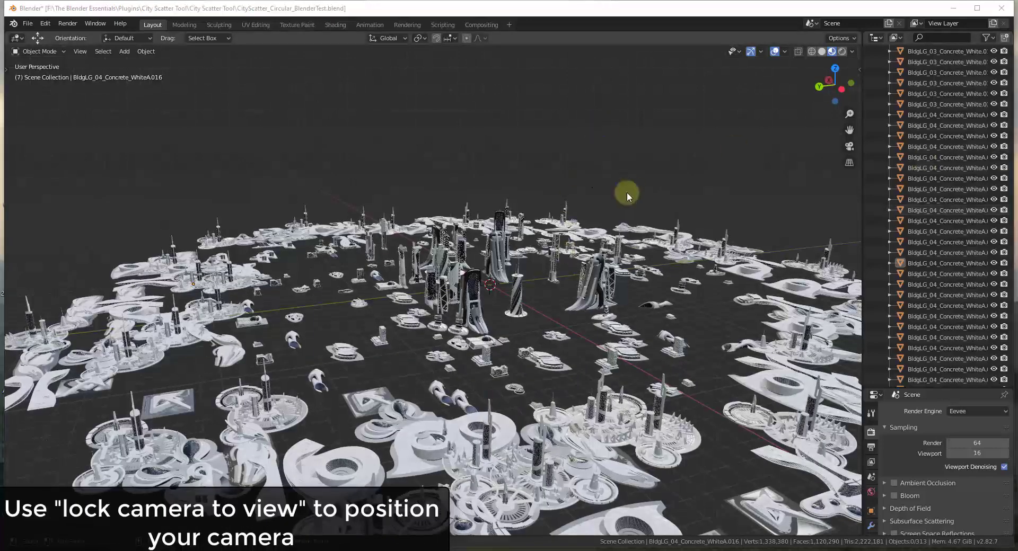
# Select the camera and frame the view on it with Numpad ., orbiting around it
pyautogui.scroll(5, 615, 187)
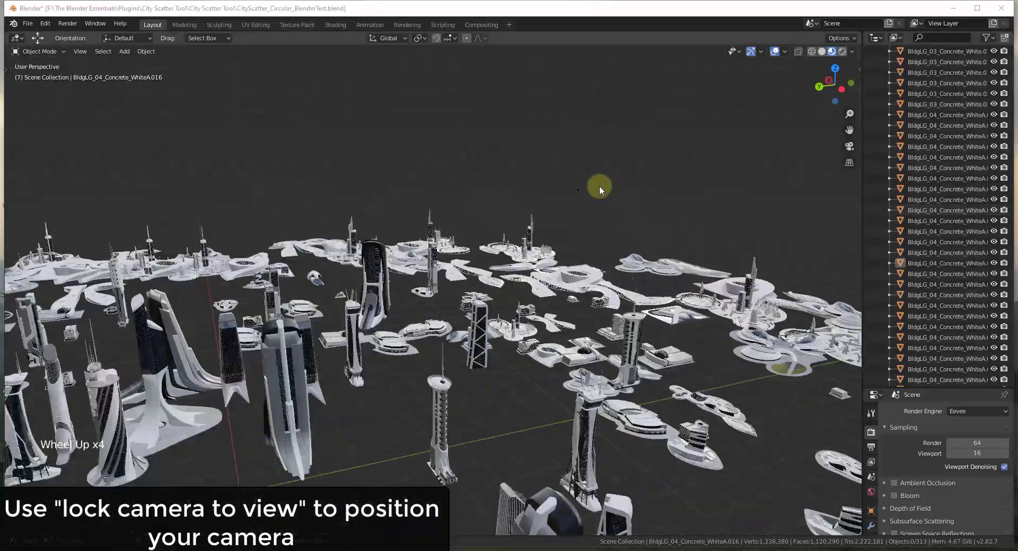
pyautogui.click(575, 190)
pyautogui.press('KP_Decimal')
pyautogui.moveTo(552, 288); pyautogui.dragTo(144, 323, button='middle')
pyautogui.scroll(-5, 566, 282)
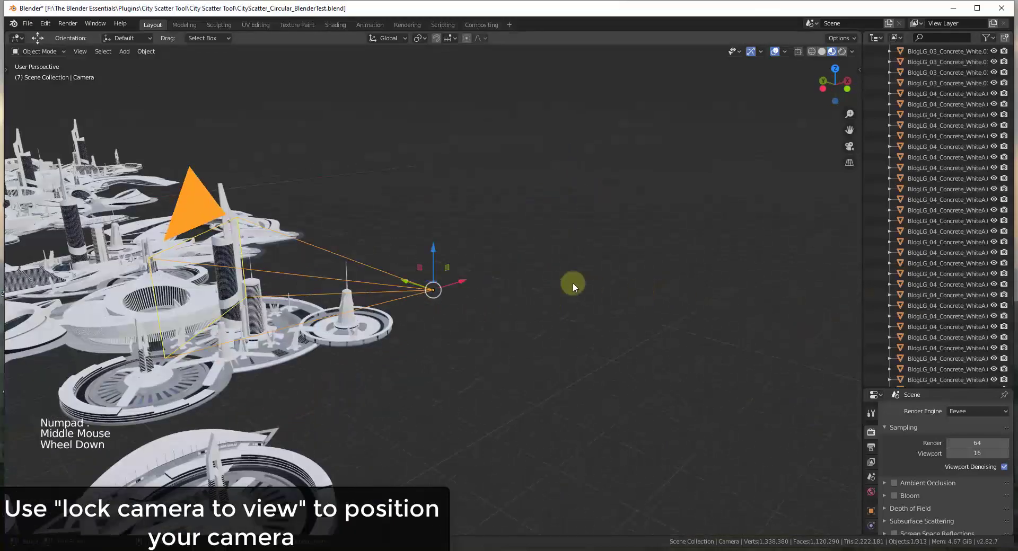
pyautogui.moveTo(447, 268); pyautogui.dragTo(465, 238, button='middle')
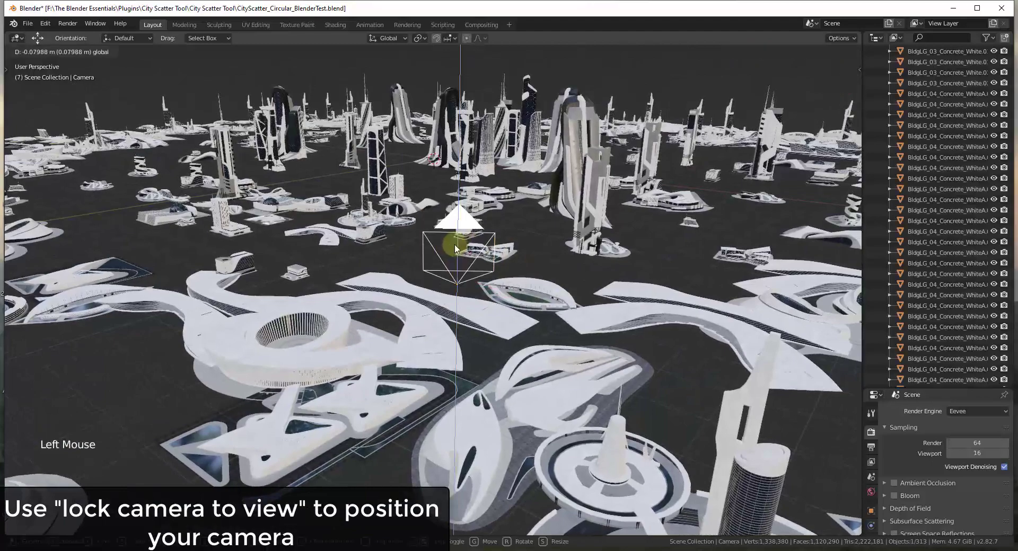
# Move the camera slightly right and up, then cancel a started rotation
pyautogui.moveTo(457, 249); pyautogui.dragTo(488, 249)
pyautogui.moveTo(488, 250)
pyautogui.mouseDown(button='middle')
pyautogui.moveTo(510, 281)
pyautogui.moveTo(622, 313)
pyautogui.moveTo(484, 257)
pyautogui.mouseUp(button='middle')
pyautogui.moveTo(484, 255); pyautogui.dragTo(504, 247)
pyautogui.moveTo(504, 247); pyautogui.dragTo(518, 266, button='middle')
pyautogui.press('r')
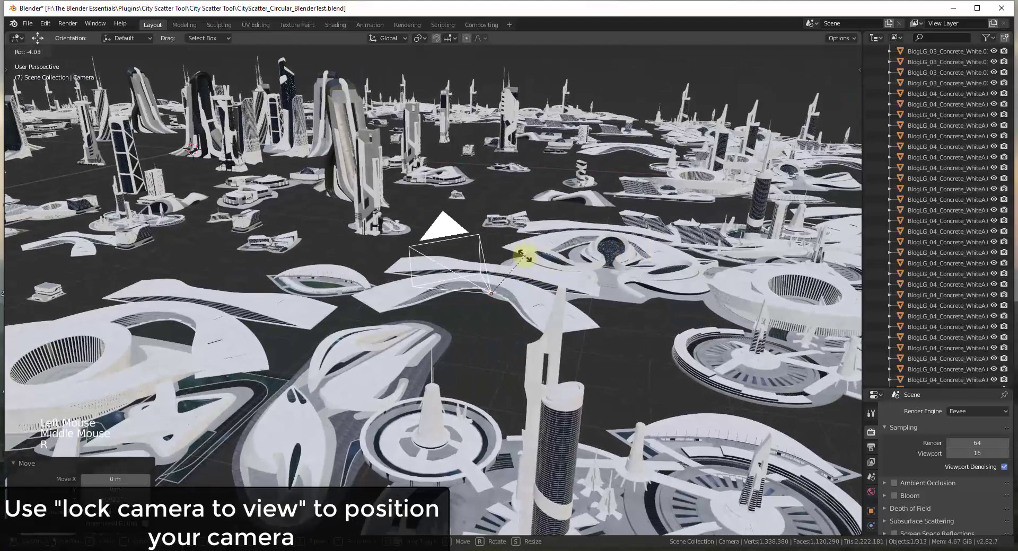
pyautogui.rightClick(523, 256)
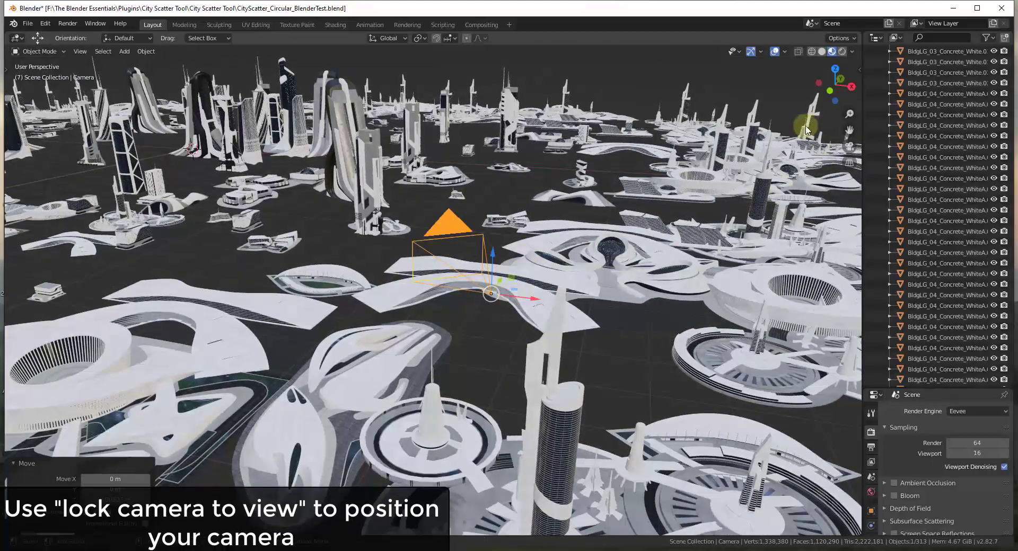
# Look through the camera with Numpad 0 and tick Lock Camera to View in the sidebar's View tab
pyautogui.press('KP_0')
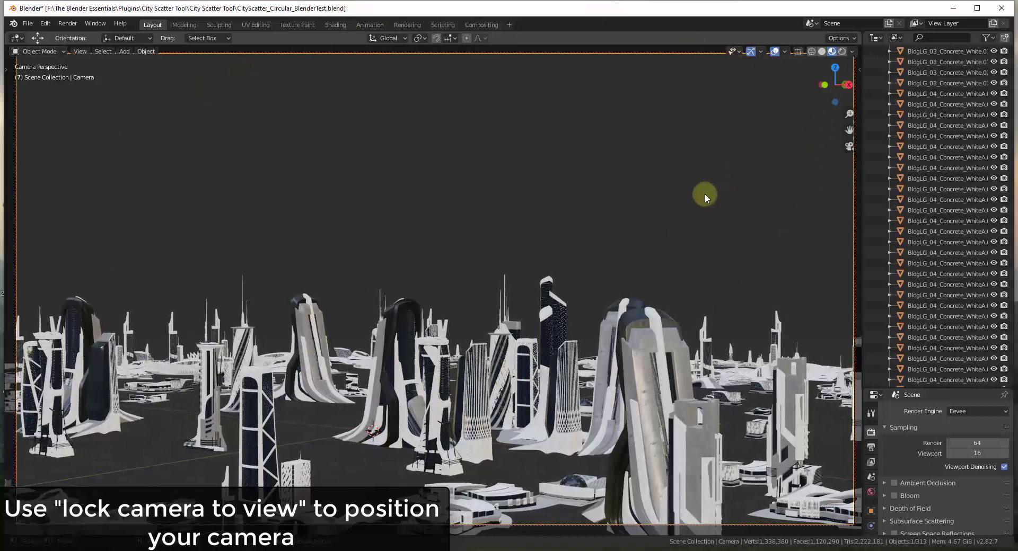
pyautogui.press('n')
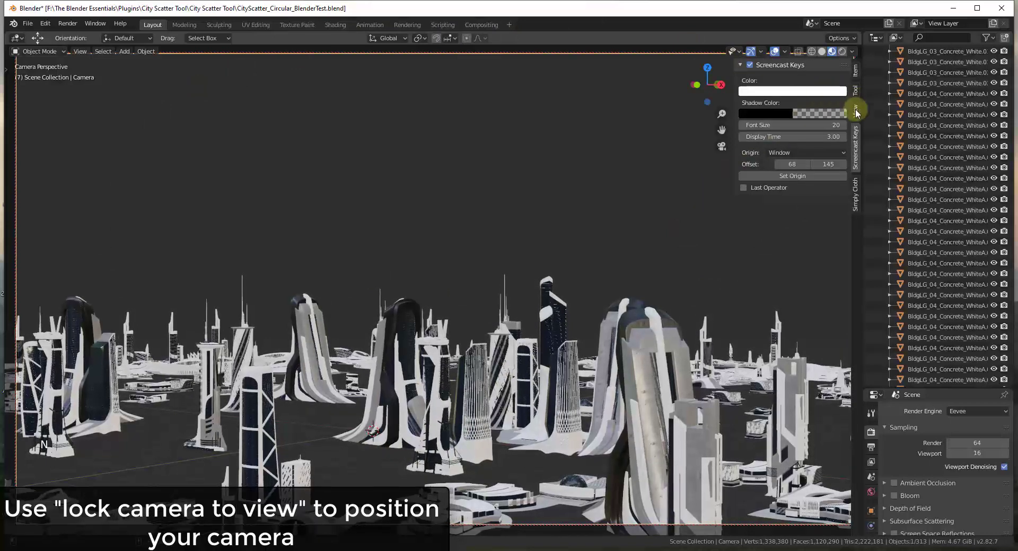
pyautogui.click(856, 111)
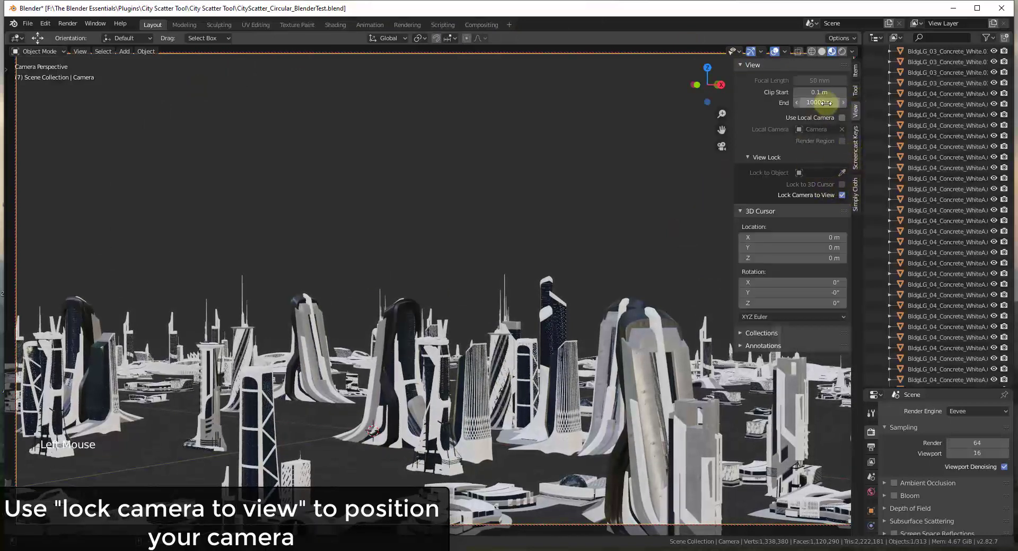
pyautogui.click(843, 196)
# Tilt, zoom and swing the locked camera shot down over the city toward the towers
pyautogui.moveTo(580, 375); pyautogui.dragTo(318, 432, button='middle')
pyautogui.scroll(2, 489, 416)
pyautogui.scroll(7, 302, 381)
pyautogui.keyDown('shift'); pyautogui.moveTo(302, 381); pyautogui.dragTo(438, 352, button='middle'); pyautogui.keyUp('shift')
pyautogui.scroll(-1, 464, 419)
pyautogui.scroll(-1, 464, 419)
pyautogui.scroll(1, 438, 352)
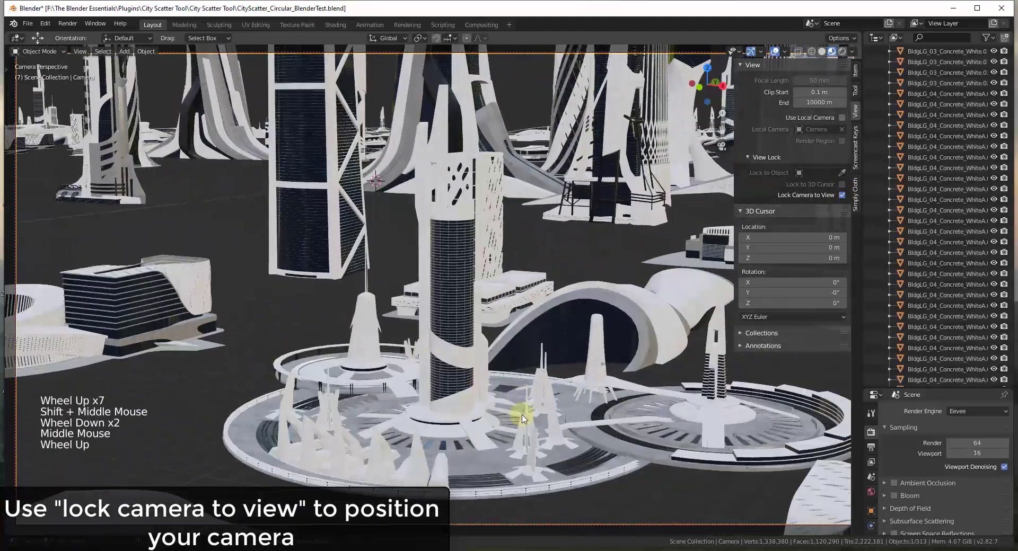
pyautogui.keyDown('shift'); pyautogui.moveTo(522, 416); pyautogui.dragTo(462, 421, button='middle'); pyautogui.keyUp('shift')
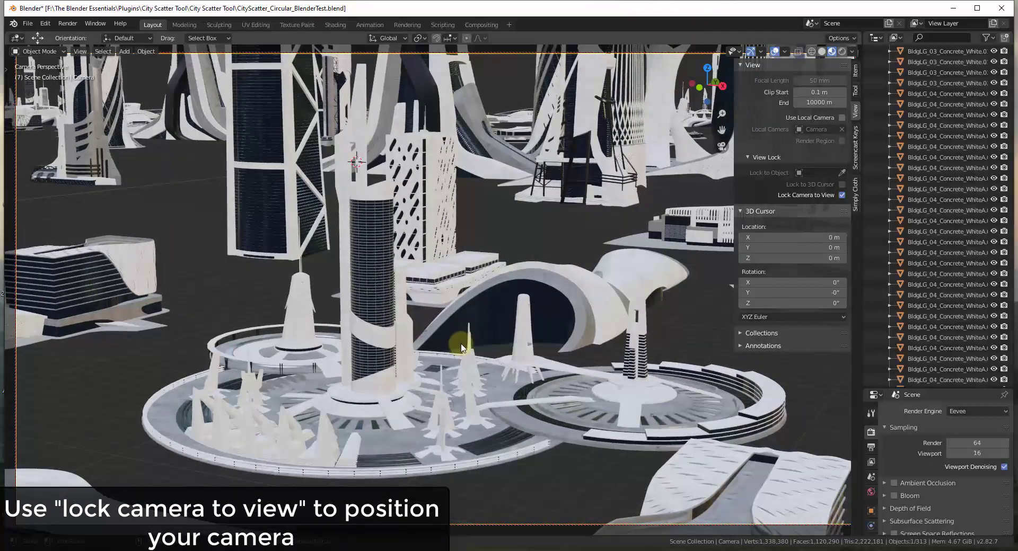
# Leave camera view to check the camera's position, then look through the camera again
pyautogui.press('KP_0')
pyautogui.scroll(-6, 457, 339)
pyautogui.moveTo(457, 339); pyautogui.dragTo(533, 294, button='middle')
pyautogui.scroll(3, 506, 354)
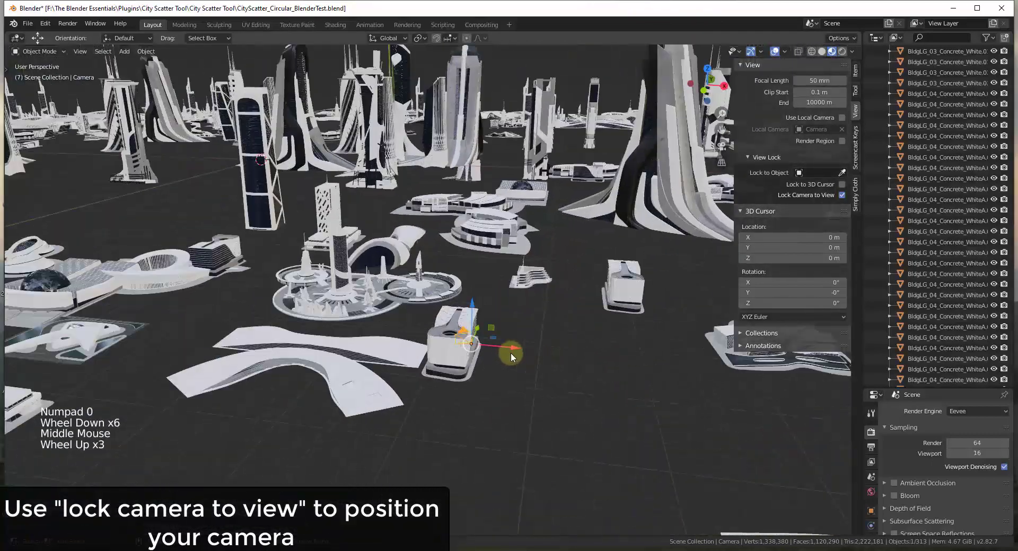
pyautogui.scroll(3, 507, 352)
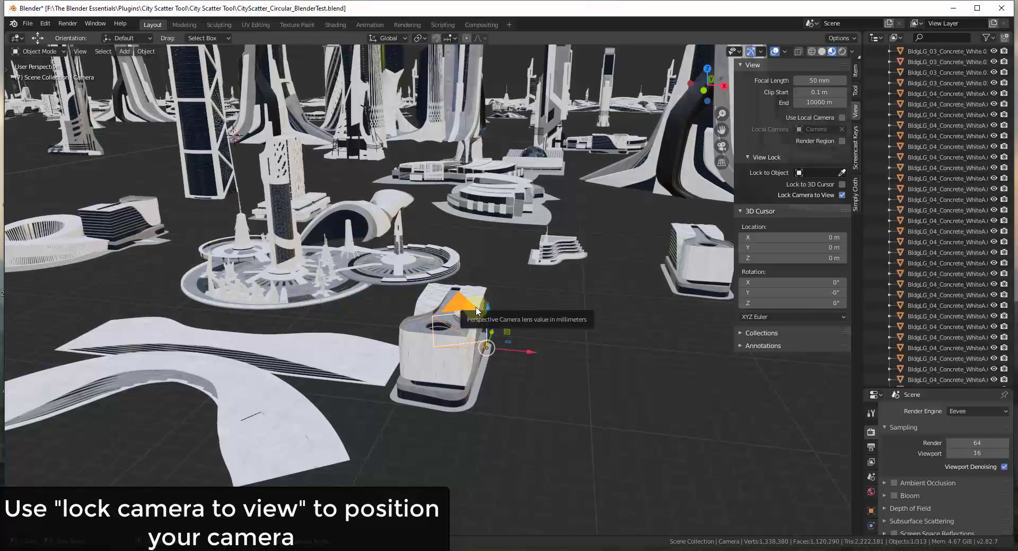
pyautogui.press('KP_0')
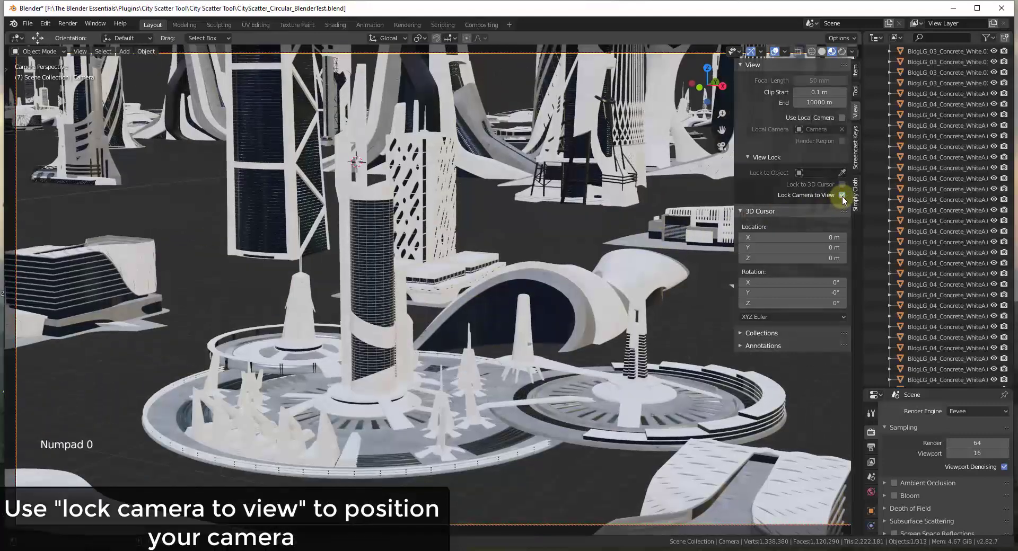
# Turn and zoom the camera to frame the round platform around the tall striped tower
pyautogui.moveTo(615, 296)
pyautogui.mouseDown(button='middle')
pyautogui.moveTo(577, 296)
pyautogui.moveTo(637, 282)
pyautogui.moveTo(597, 301)
pyautogui.mouseUp(button='middle')
pyautogui.scroll(-2, 527, 341)
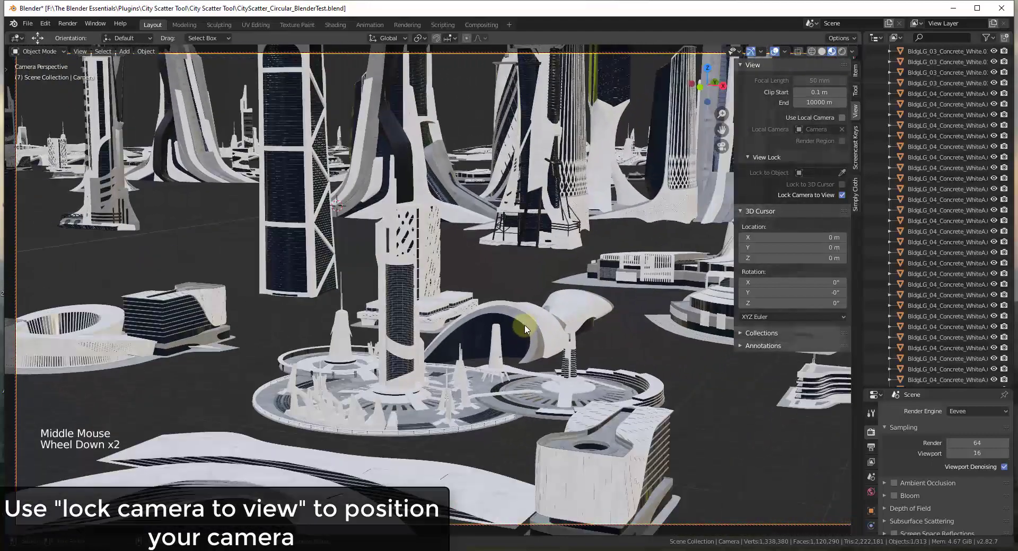
pyautogui.scroll(1, 522, 318)
pyautogui.moveTo(523, 318); pyautogui.dragTo(434, 344, button='middle')
pyautogui.scroll(1, 443, 340)
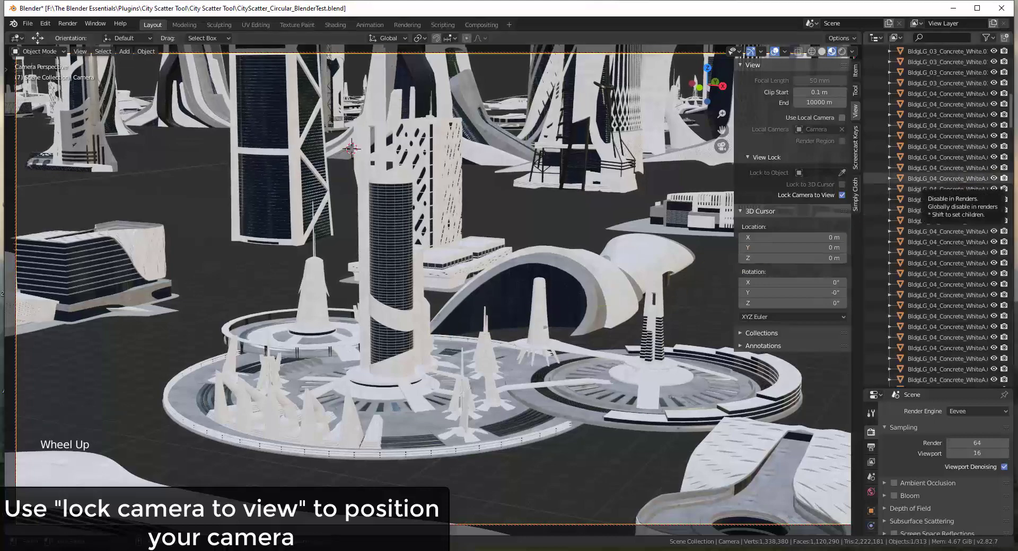